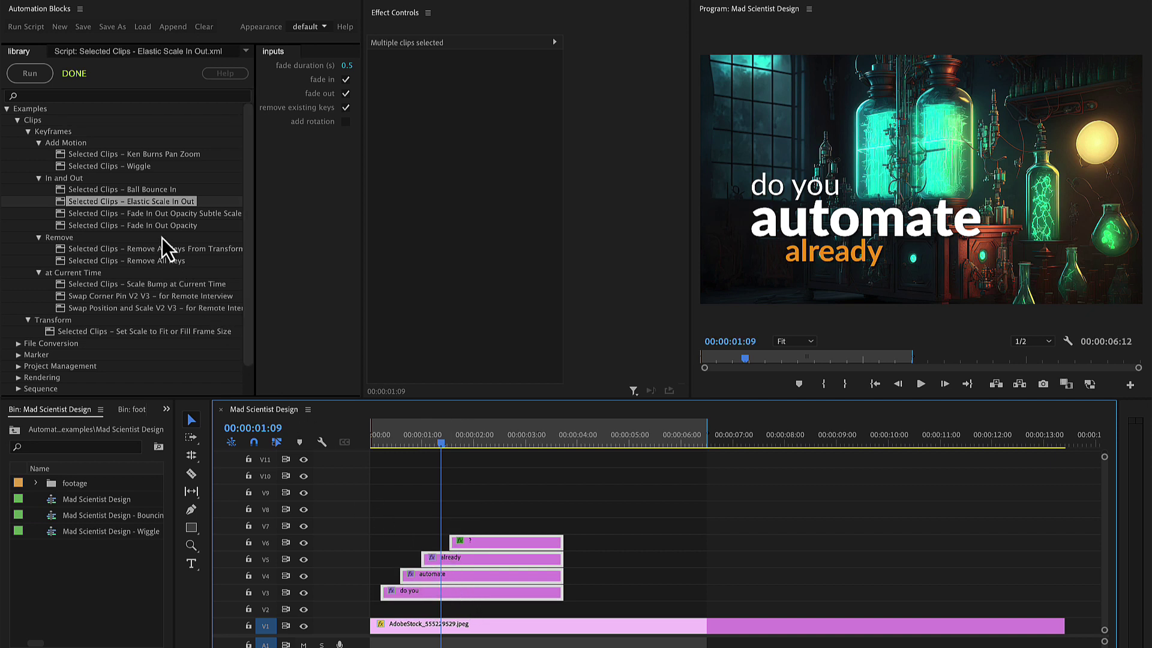
Step: Run Elastic Scale In Out on the four selected title clips and play the sequence to preview
click(153, 207)
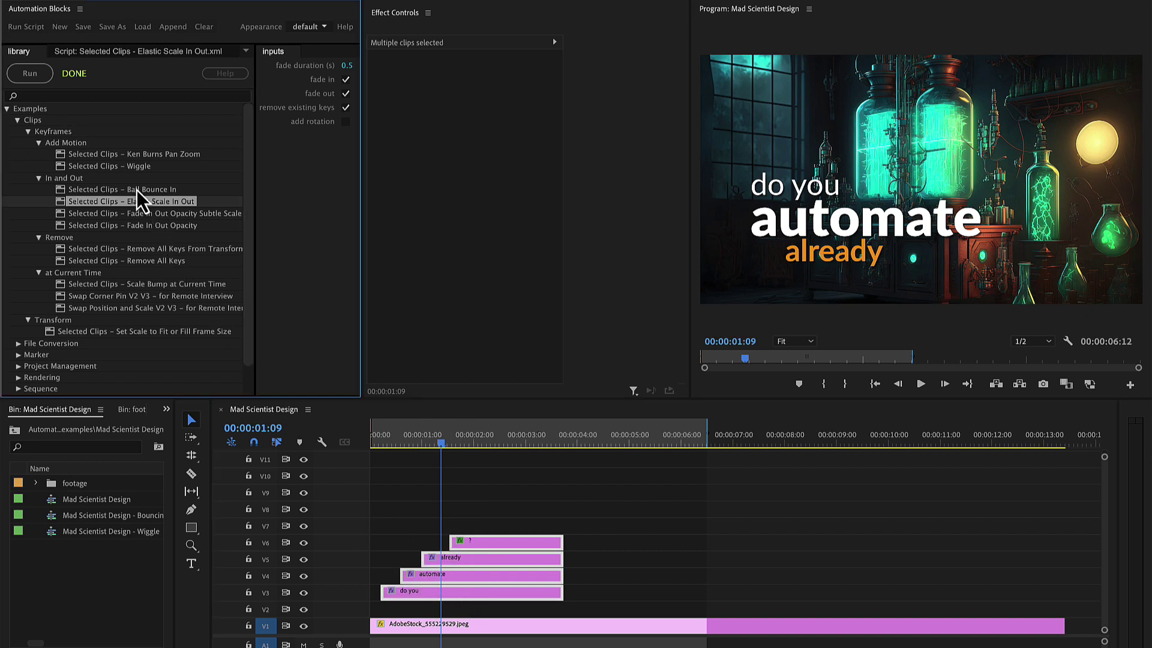
click(30, 73)
click(373, 436)
key(space)
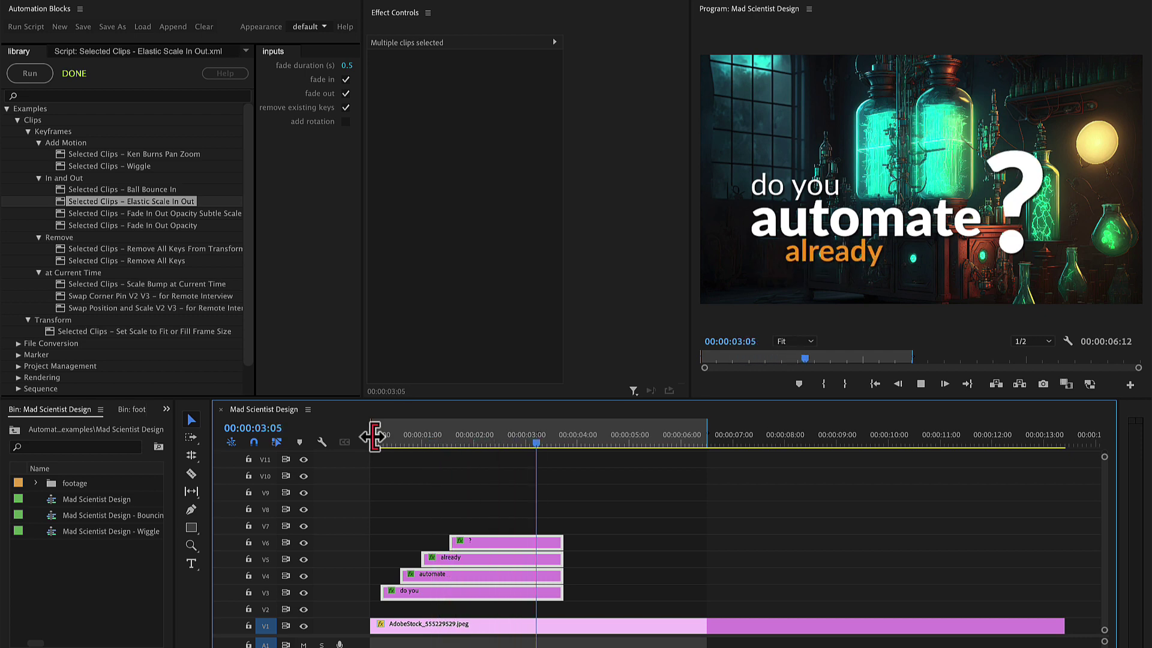
Step: Stop playback and inspect the question-mark clip's Scale keyframes
key(space)
click(488, 542)
scroll(618, 375, down, 8)
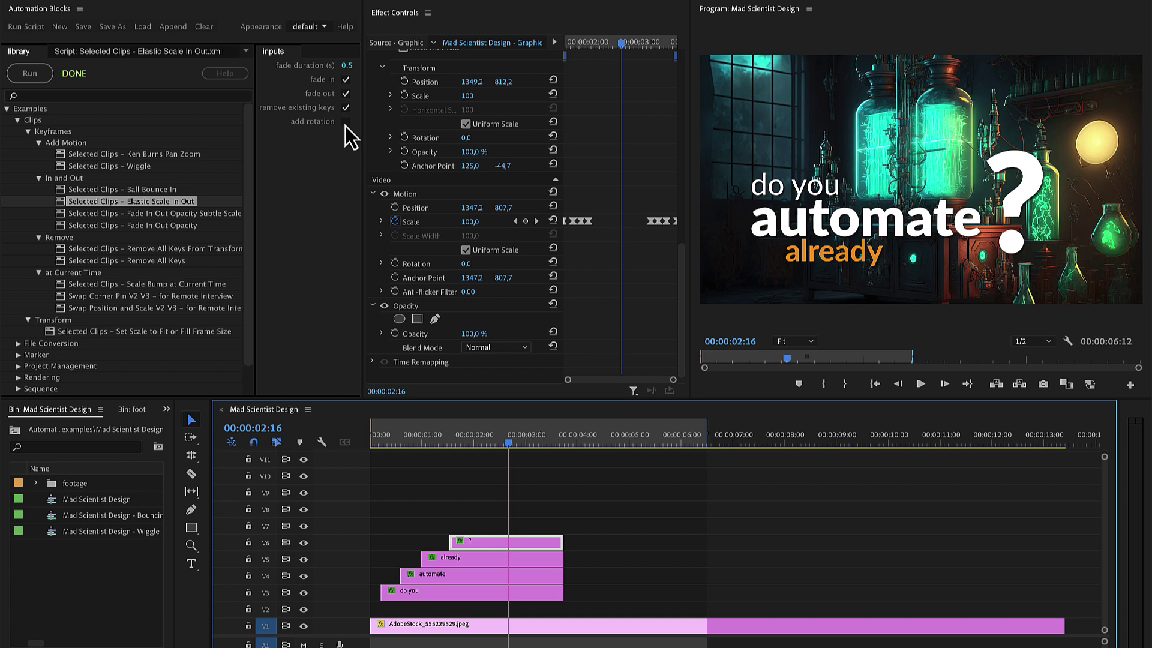
Step: Enable 'add rotation', rerun Elastic Scale In Out on the four text clips on V3–V6, and preview
click(345, 125)
drag(397, 505, 481, 597)
click(30, 73)
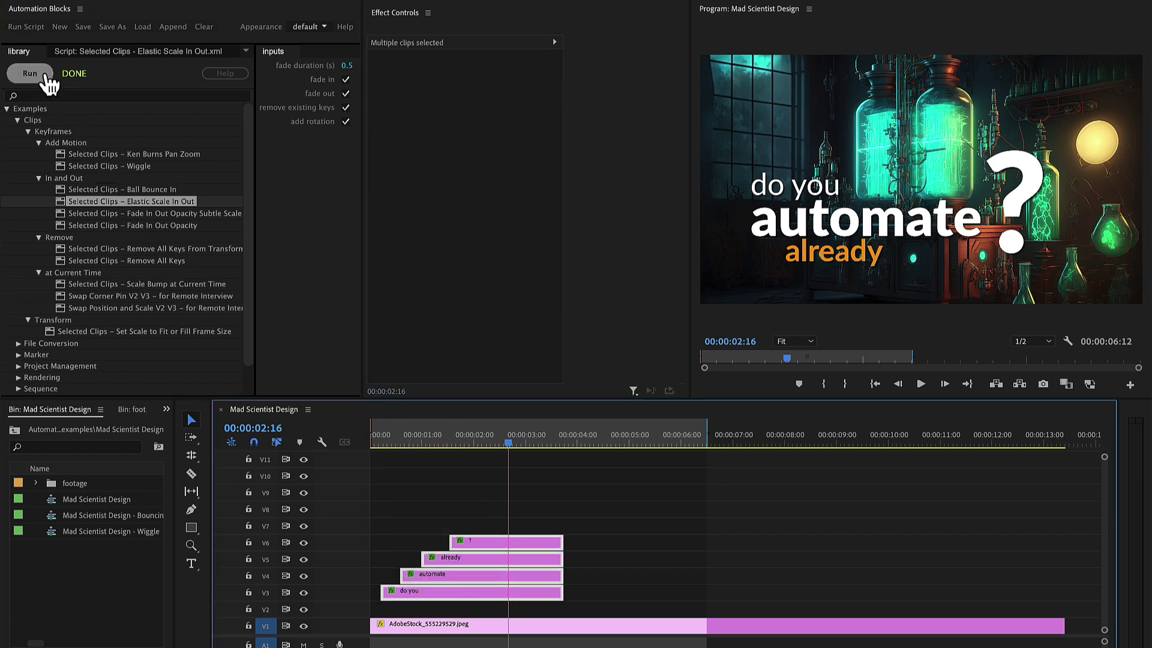
key(space)
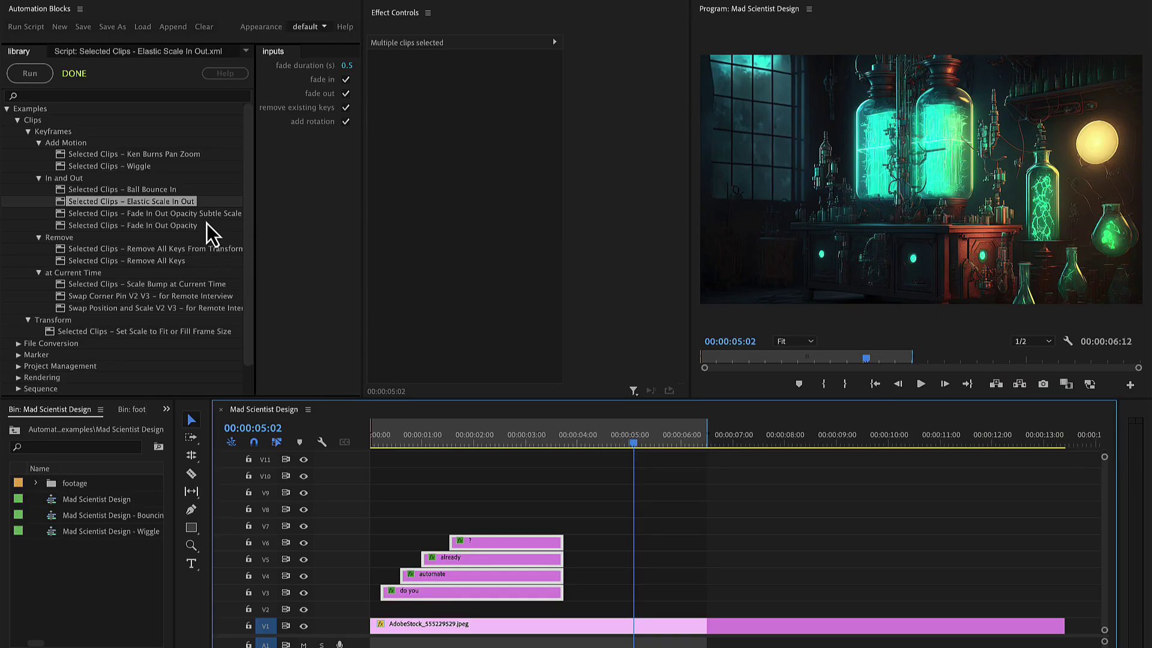
Step: Run Fade In Out Opacity Subtle Scale on the title clips and play it back
click(205, 214)
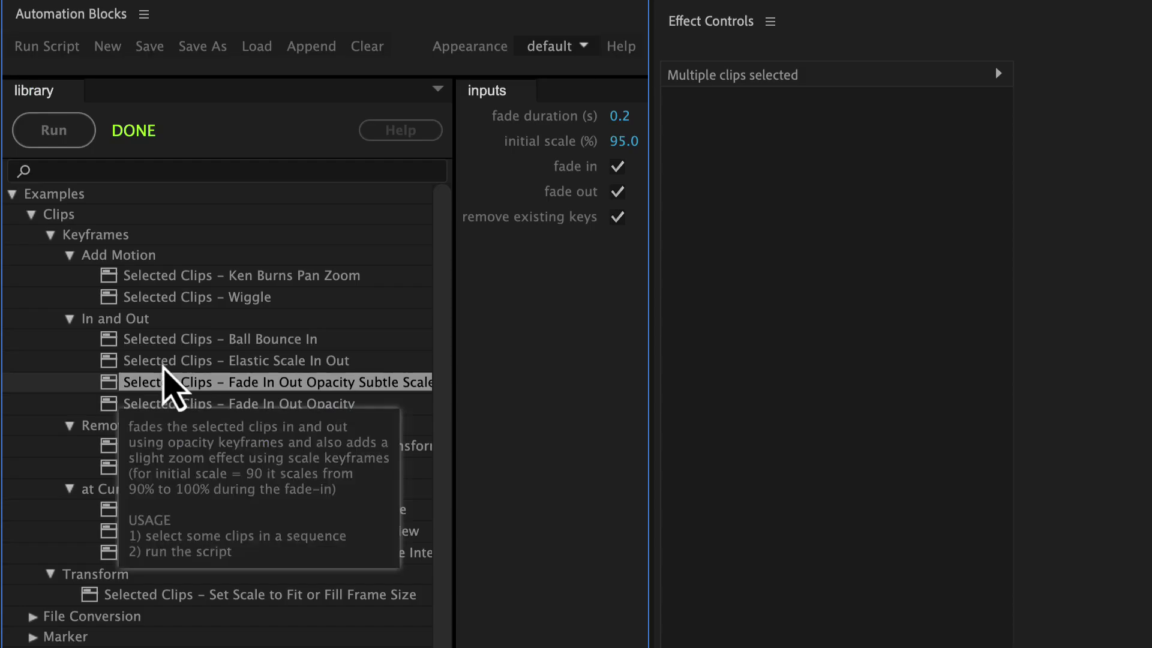
click(66, 137)
key(space)
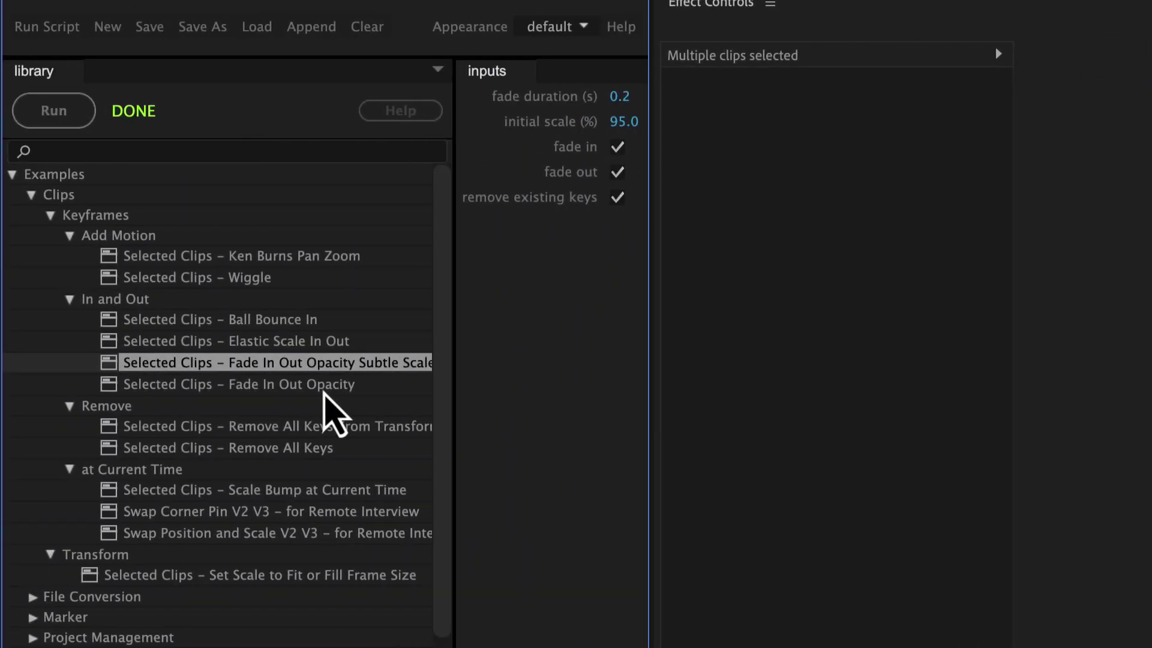
Step: Run Fade In Out Opacity on the title clips and preview the fades
click(325, 391)
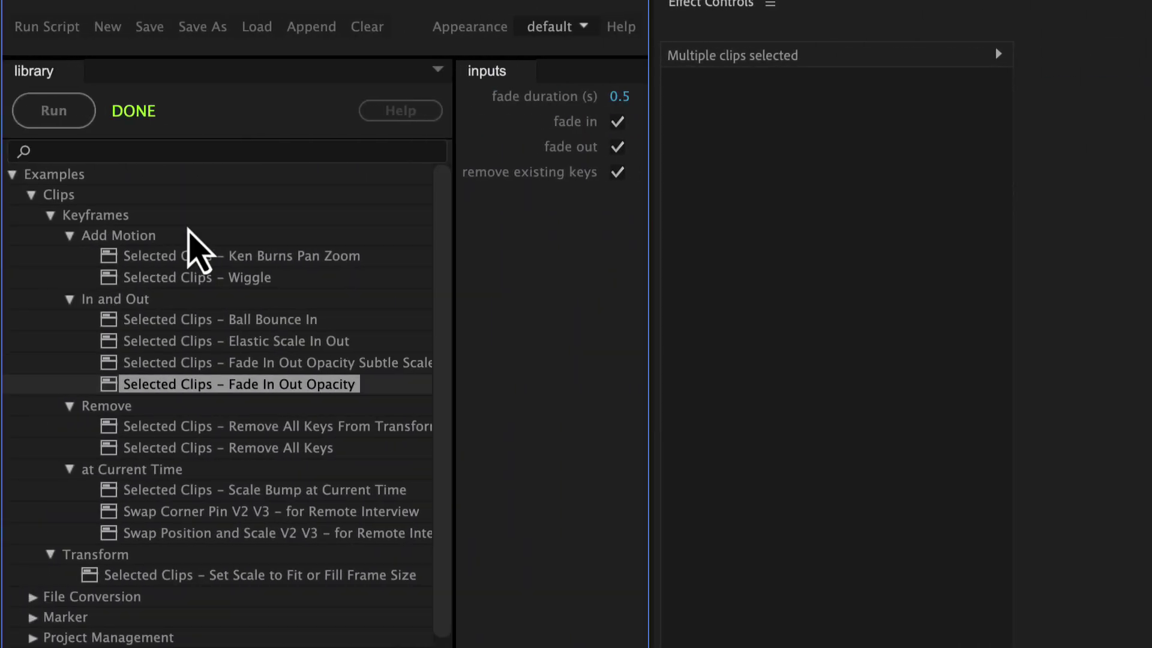
click(84, 116)
key(space)
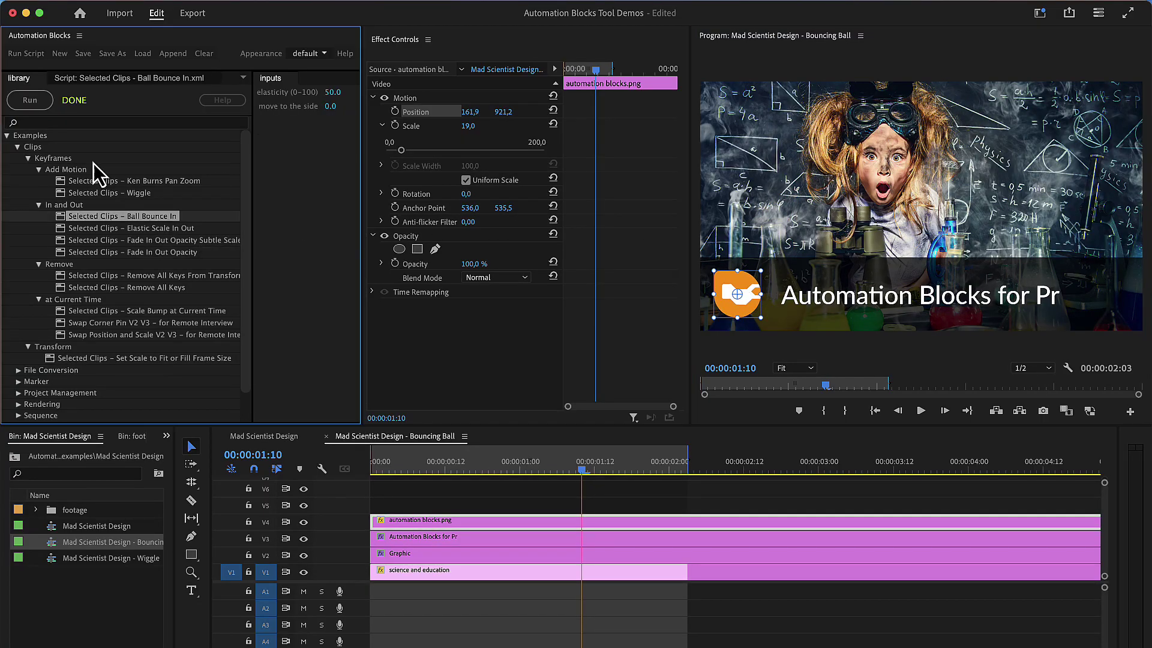
Step: Run Ball Bounce In on the logo clip and play back the bounce
click(30, 100)
click(363, 466)
key(space)
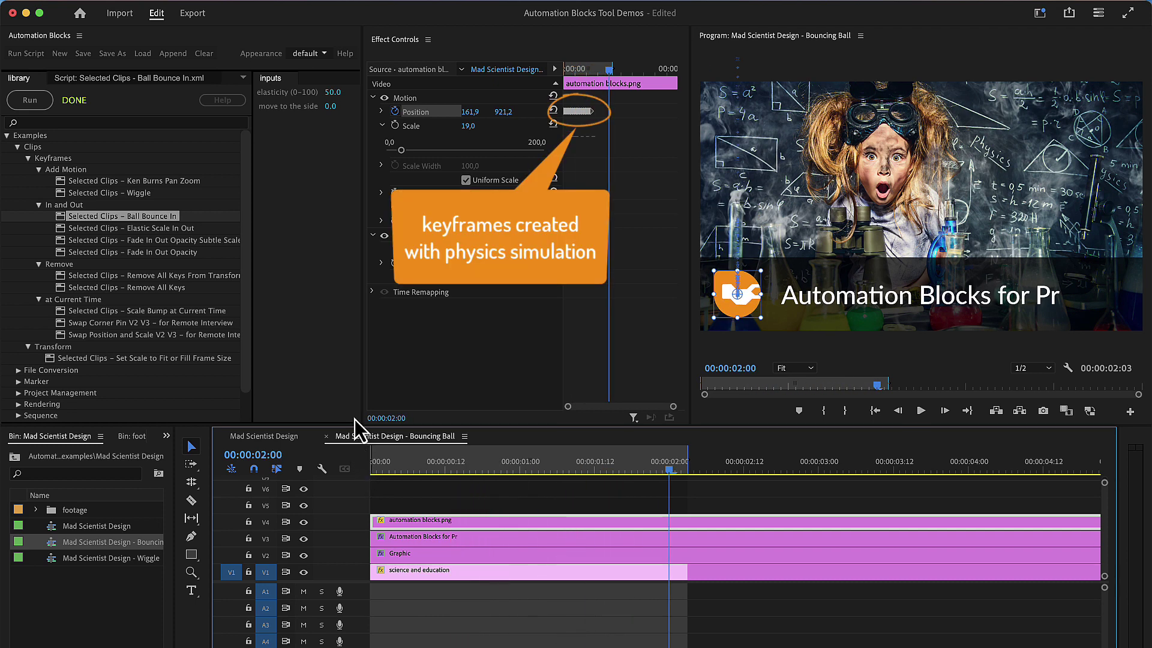
Step: Set elasticity to 70, rerun Ball Bounce In, and preview the bounce
double_click(333, 94)
text(70)
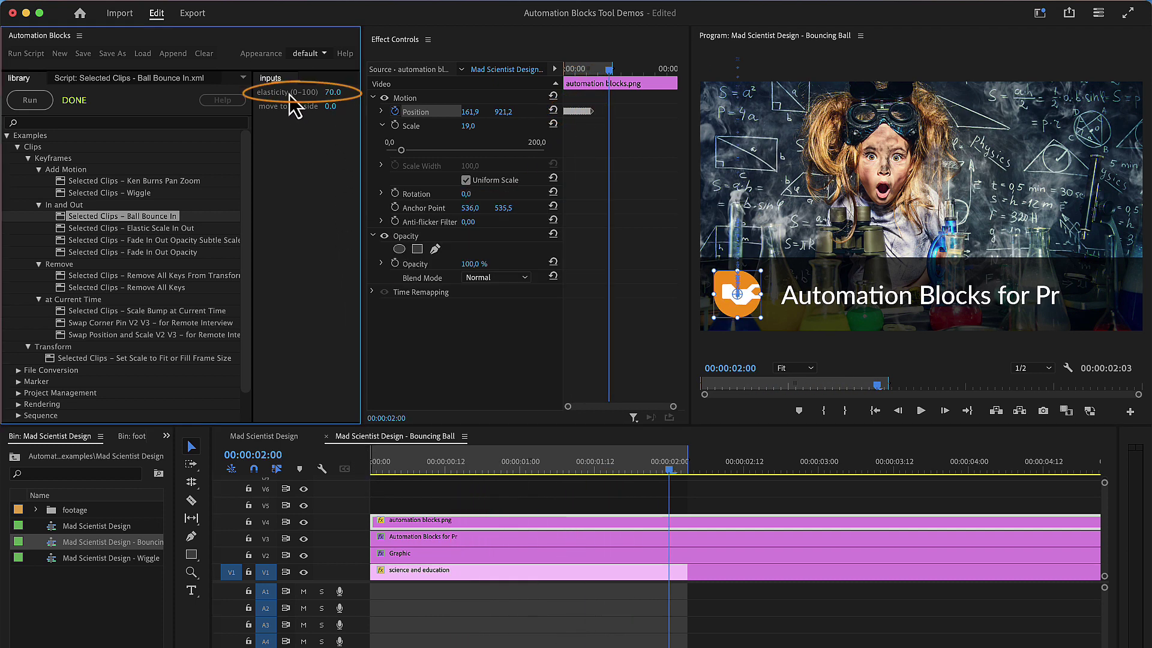
click(31, 100)
click(348, 441)
key(space)
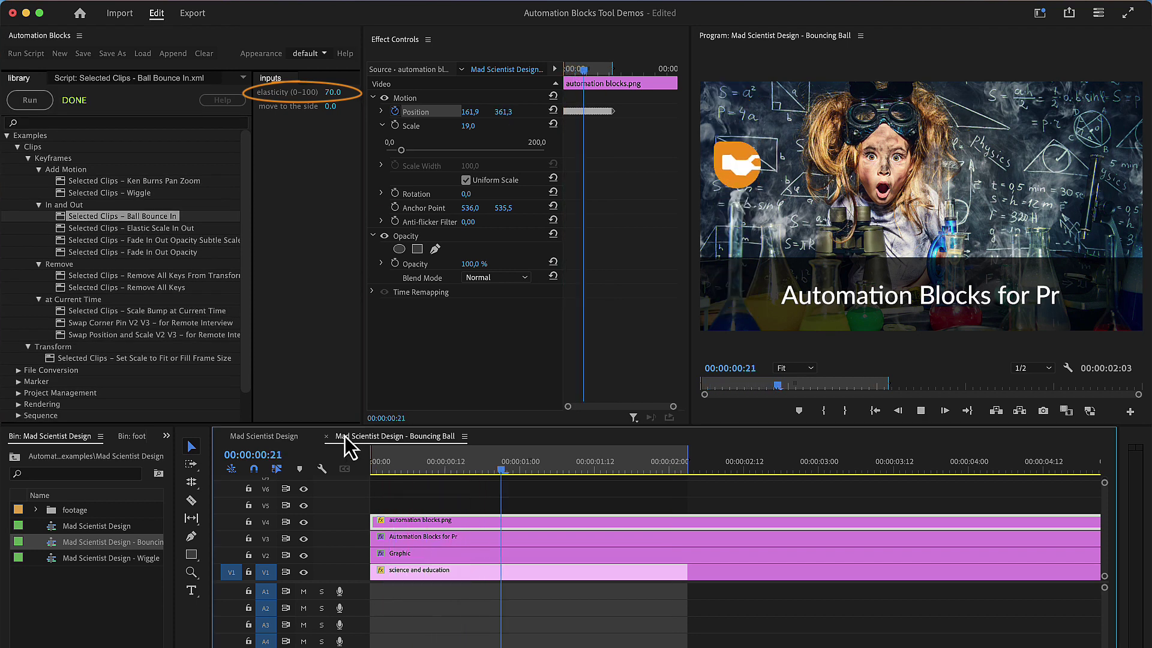
key(space)
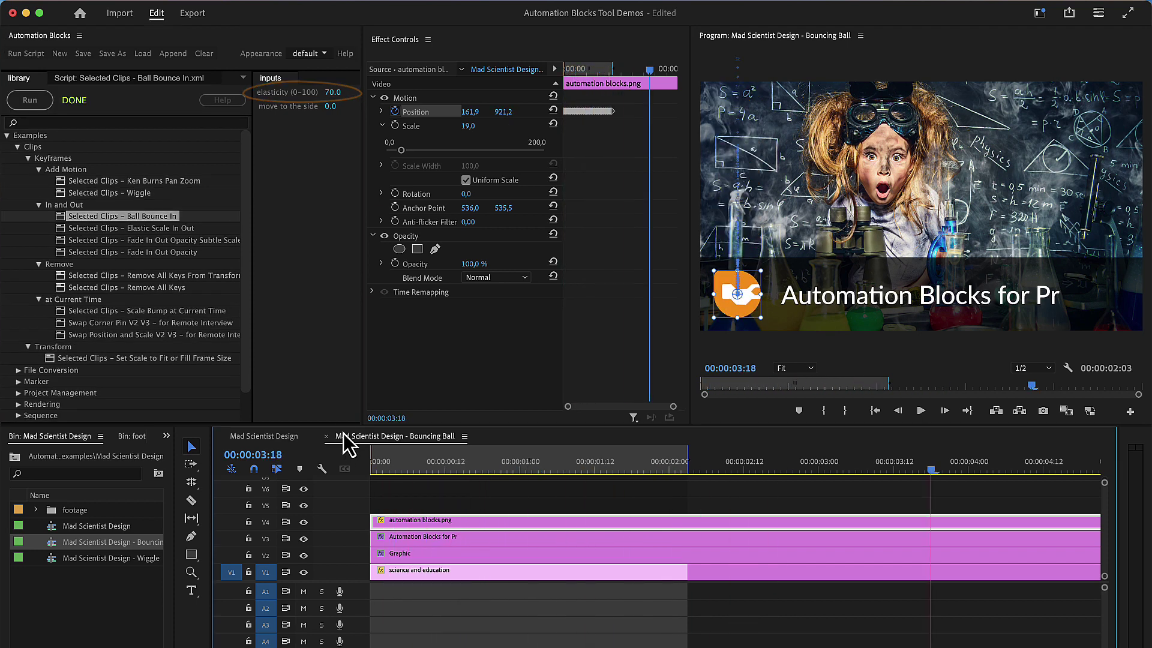
Step: Set 'move to the side' to -400, rerun Ball Bounce In, and play it back
drag(331, 108, 324, 112)
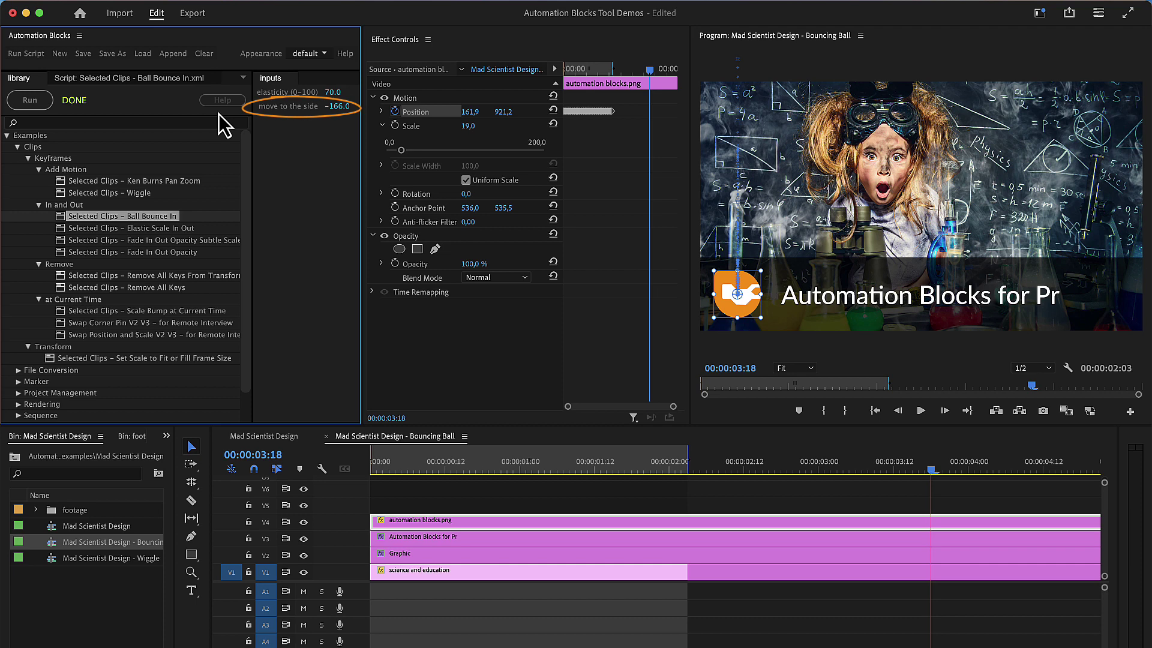
click(30, 100)
click(366, 469)
key(space)
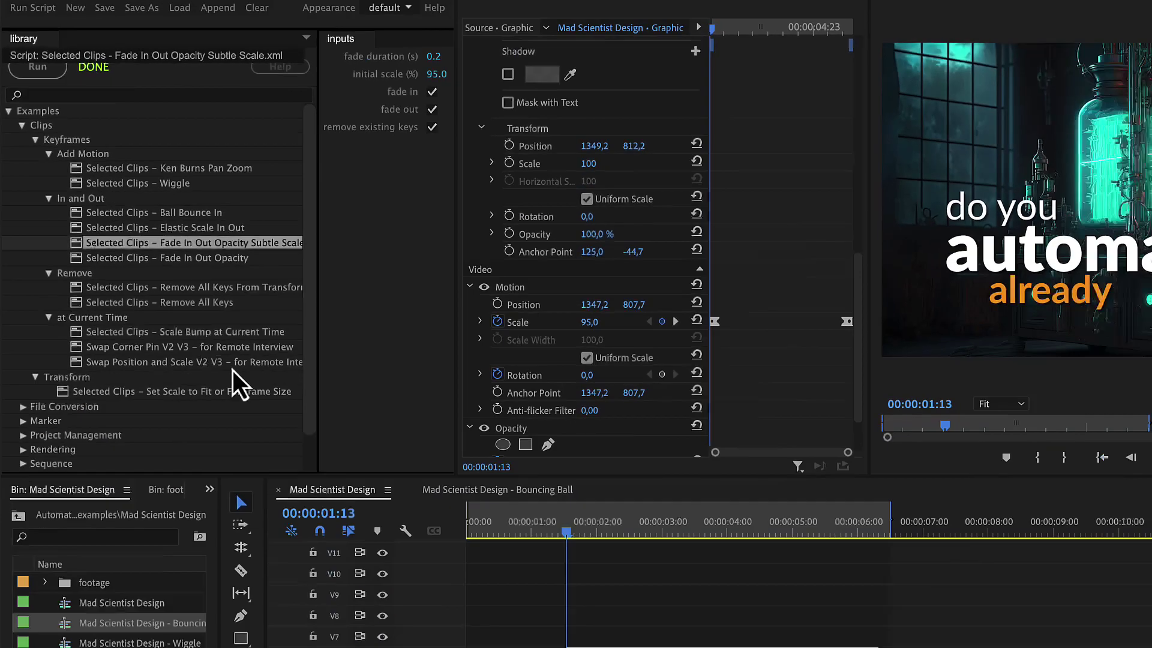
Step: Run Scale Bump at Current Time (130%, 1.0 s) on the question mark at 00:00:03:04 and preview
drag(434, 403, 535, 411)
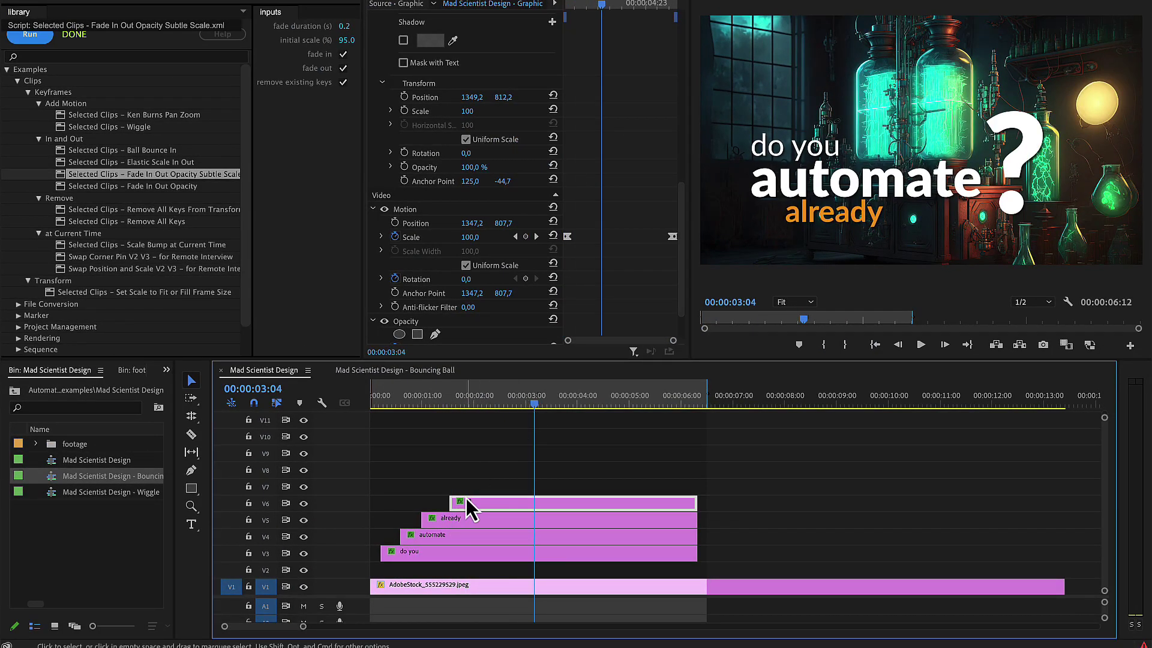
click(192, 246)
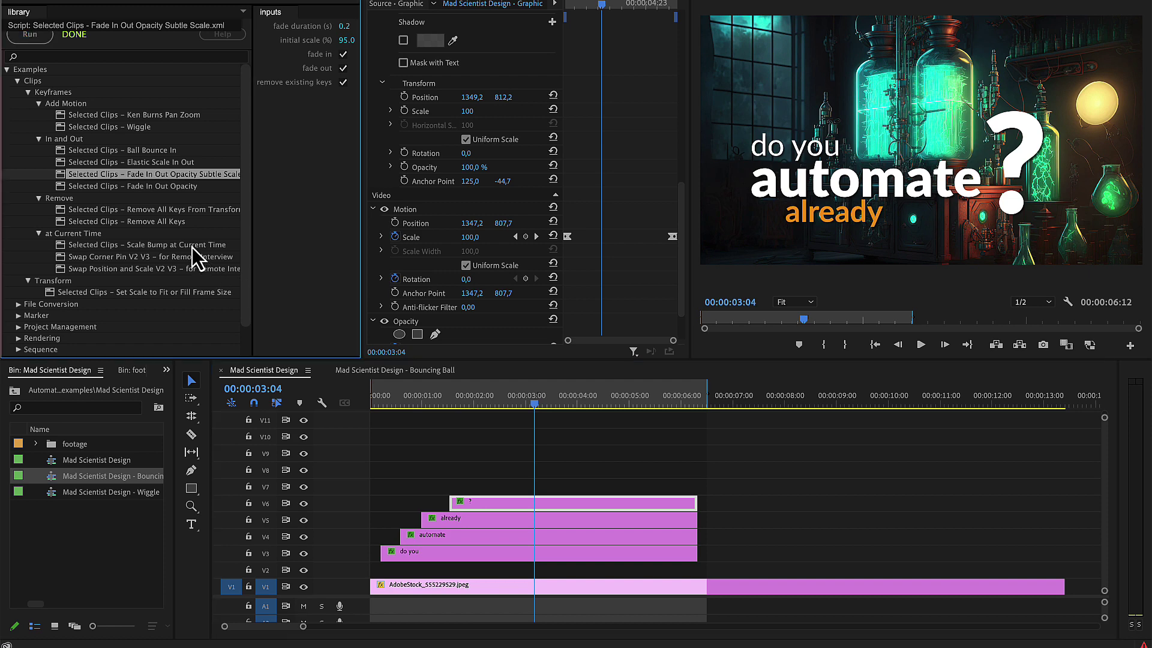
click(44, 37)
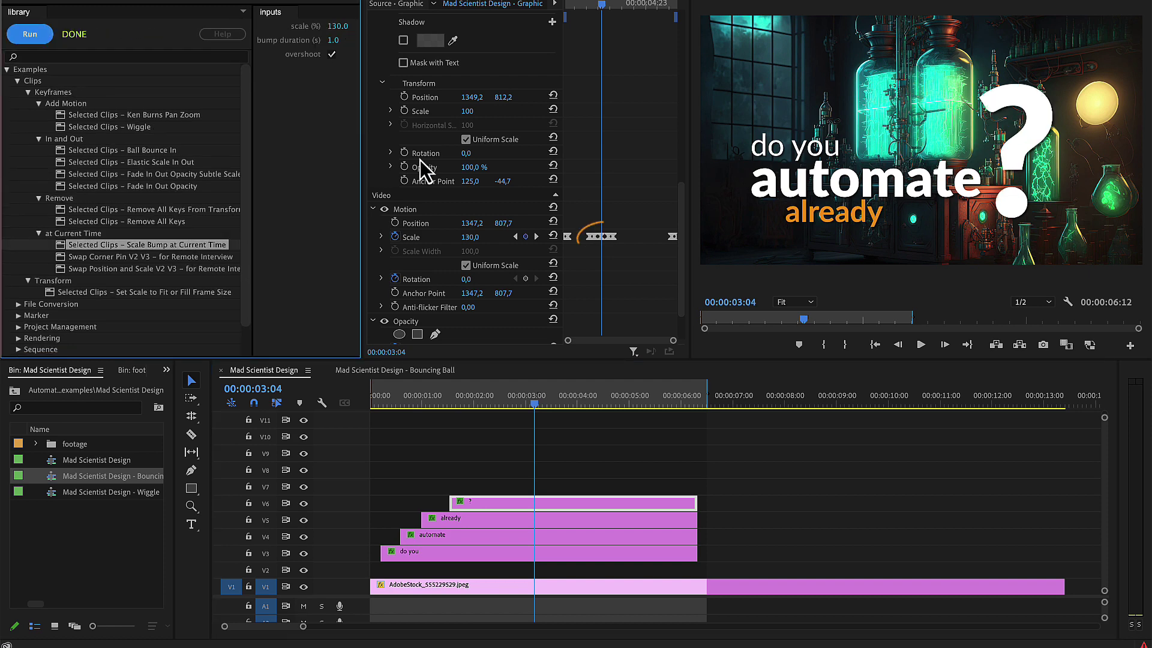
drag(601, 5, 578, 14)
key(space)
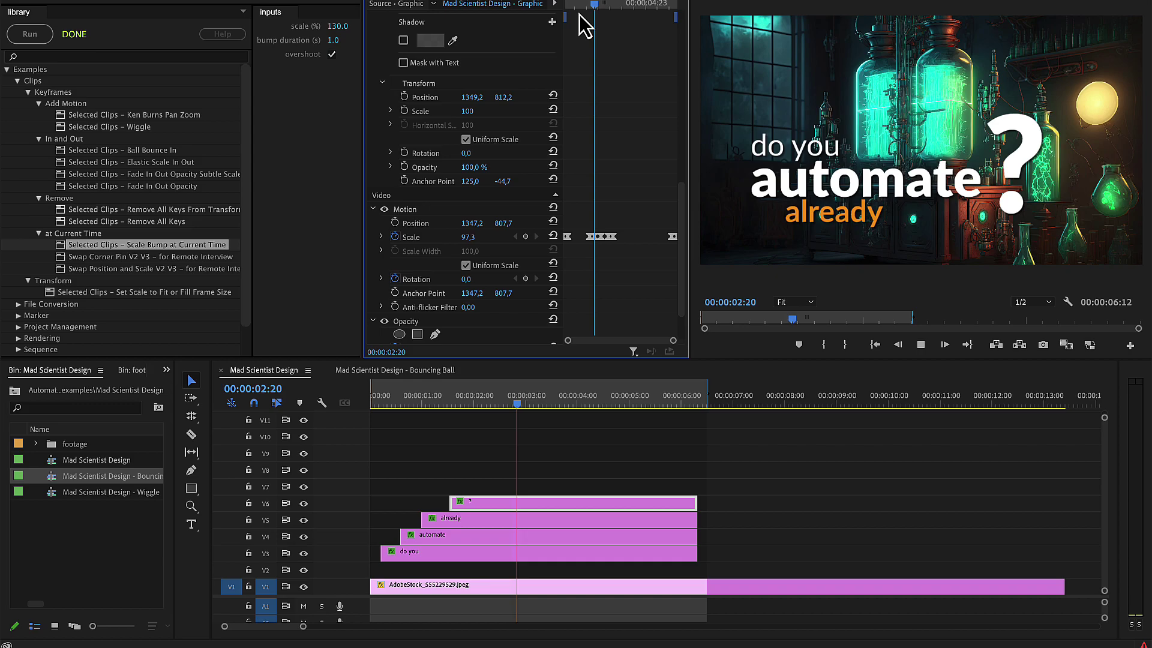
key(space)
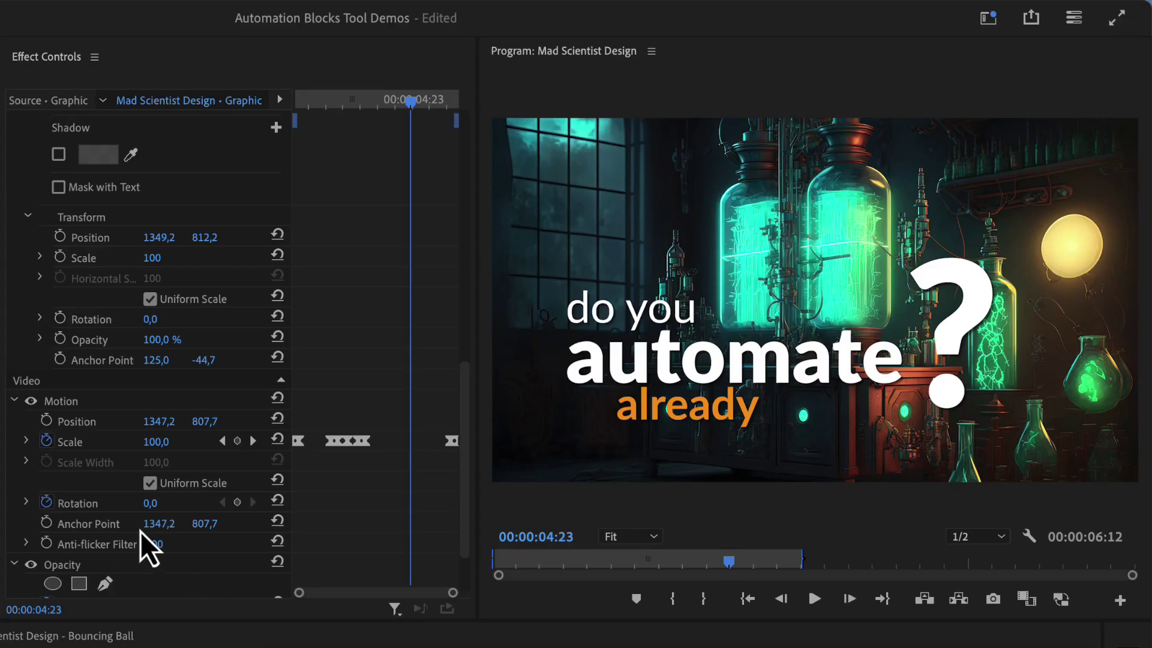
click(110, 525)
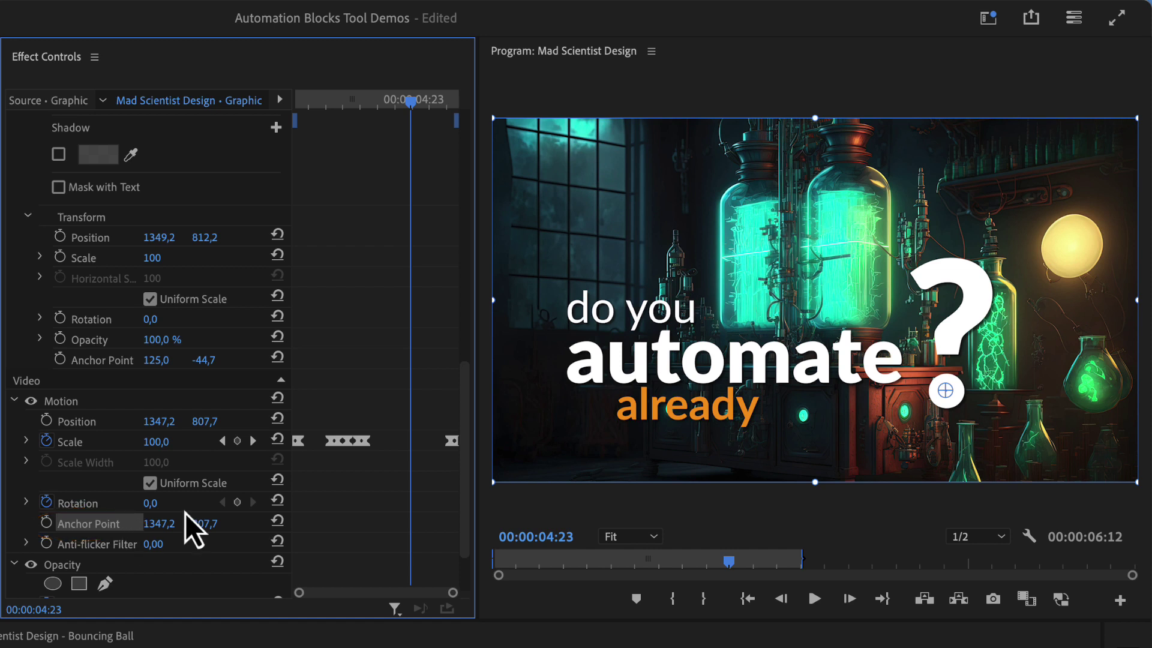
drag(946, 392, 631, 126)
click(326, 118)
key(space)
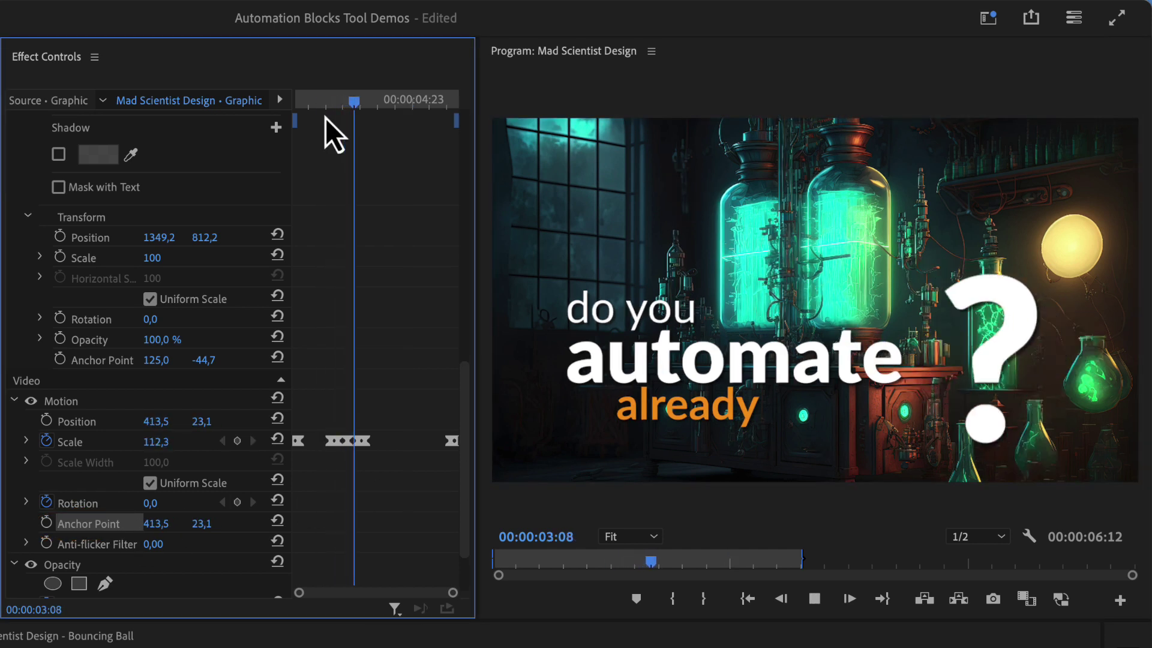
key(space)
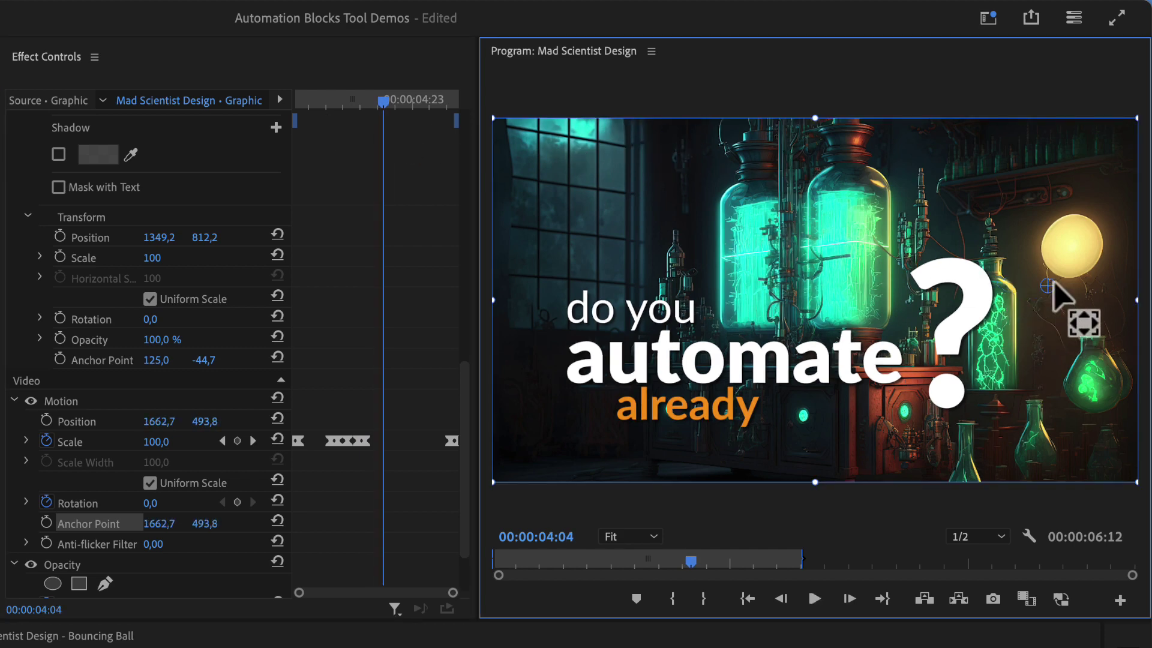
click(325, 120)
key(space)
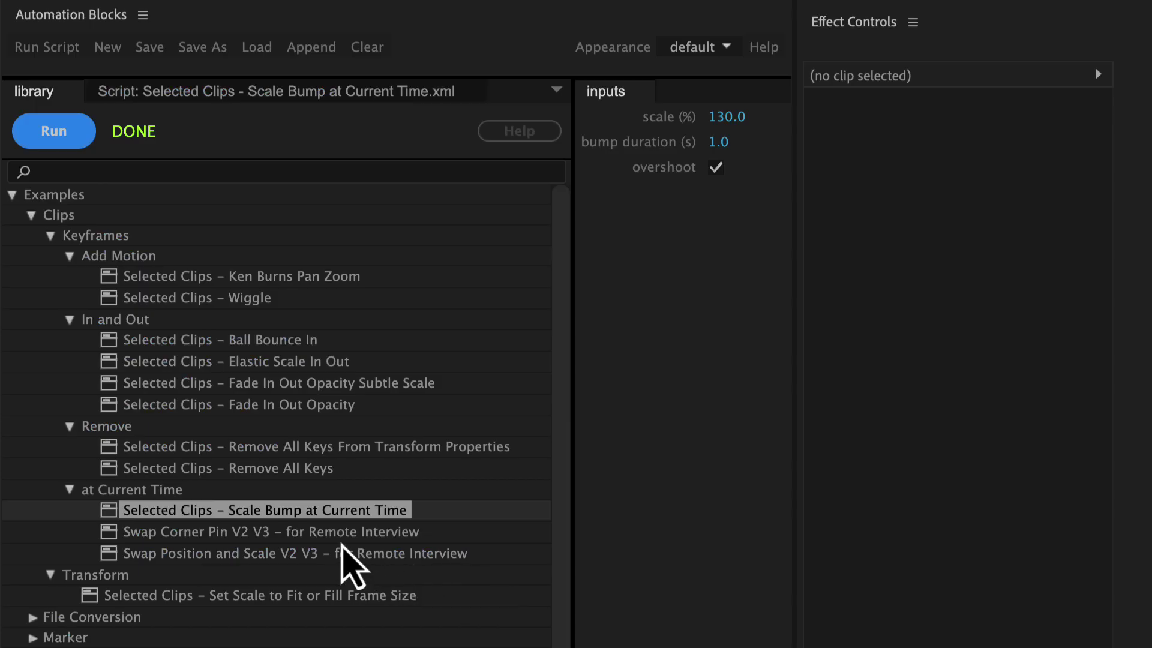
Step: Clear the clip's keyframes with 'Remove All Keys From Transform Properties', returning Scale to 100
click(336, 537)
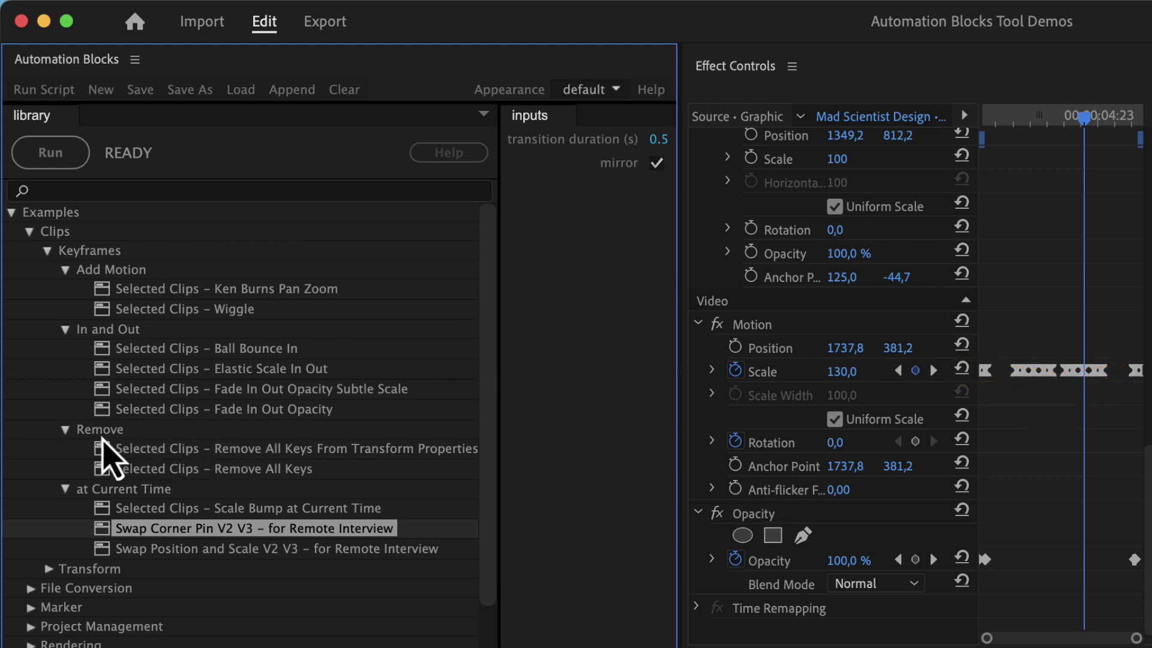
click(236, 451)
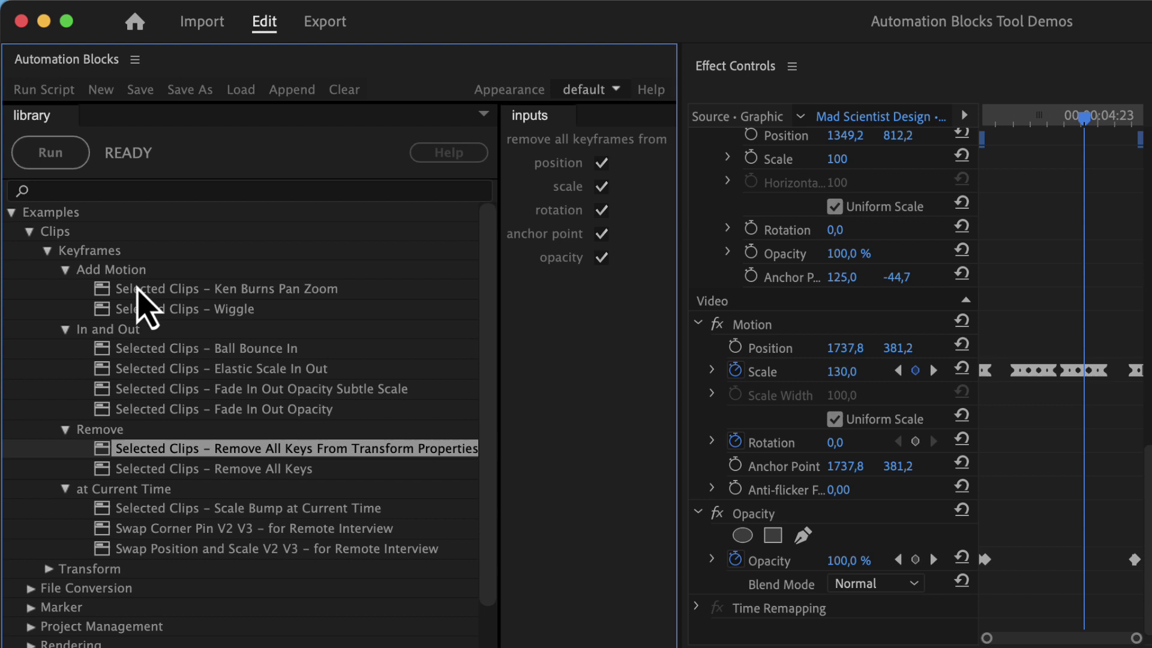
click(58, 157)
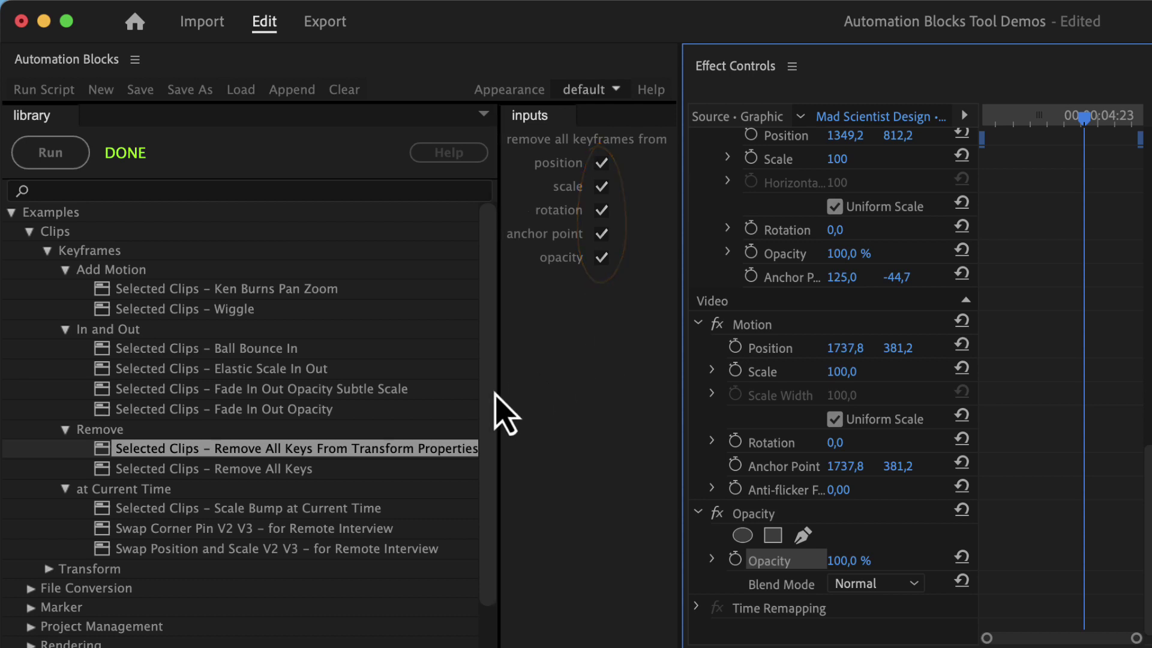
click(320, 470)
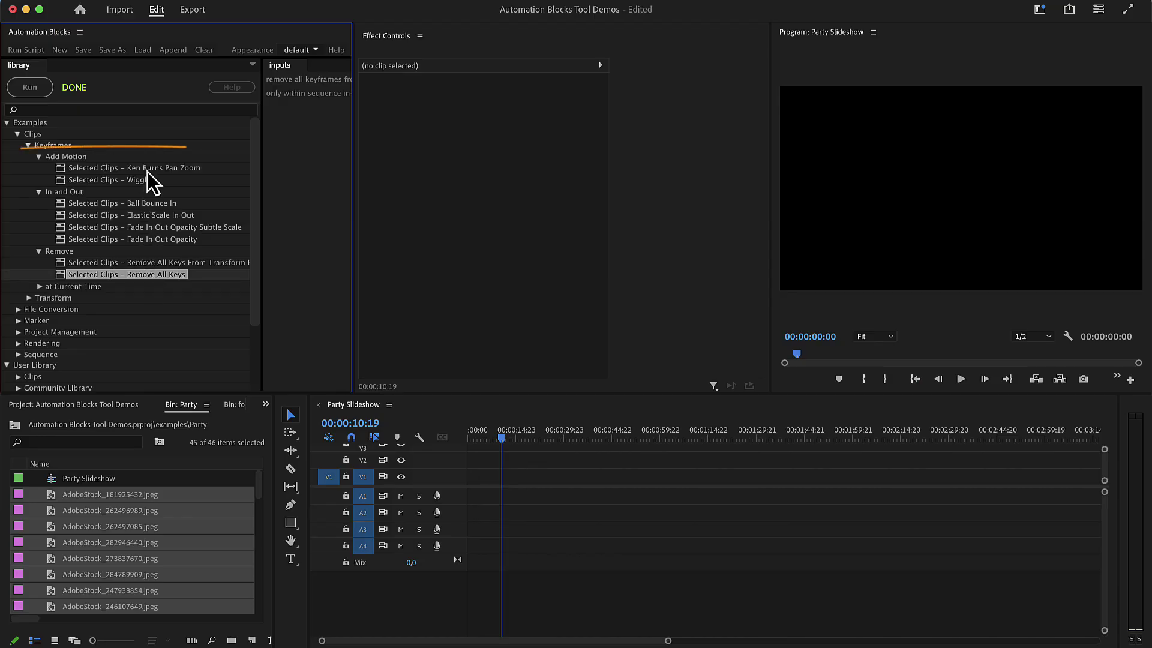
Step: Place the 45 party photos on V1 and apply Ken Burns Pan Zoom at 120% to them
click(147, 169)
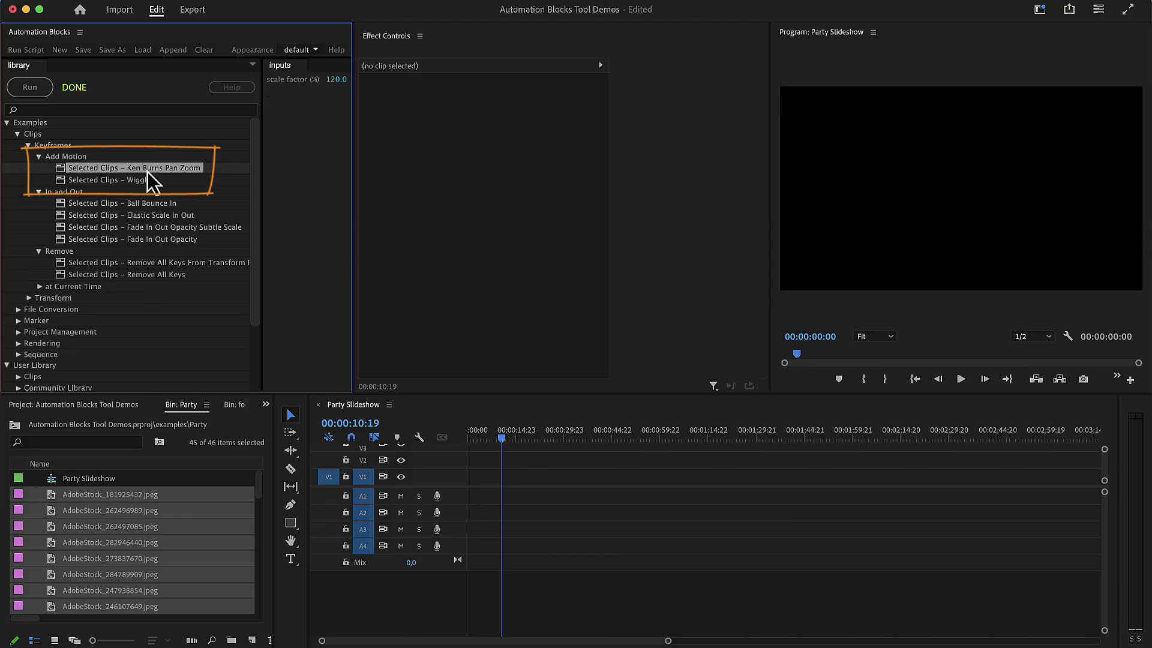
drag(109, 497, 474, 477)
click(42, 89)
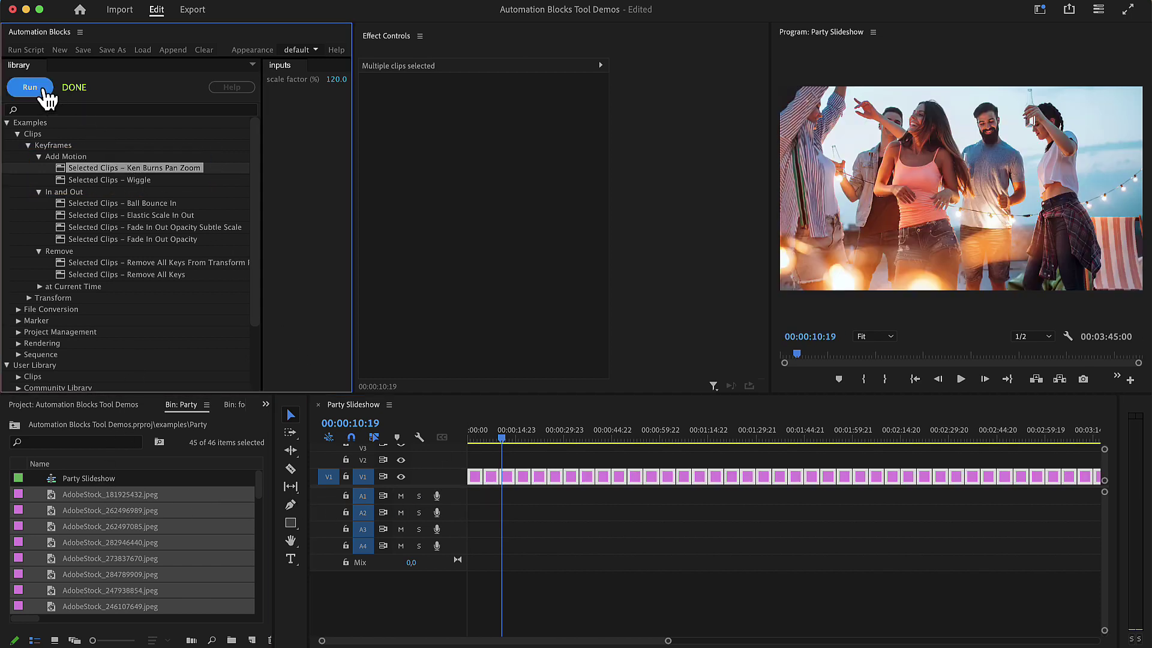
drag(467, 441, 532, 442)
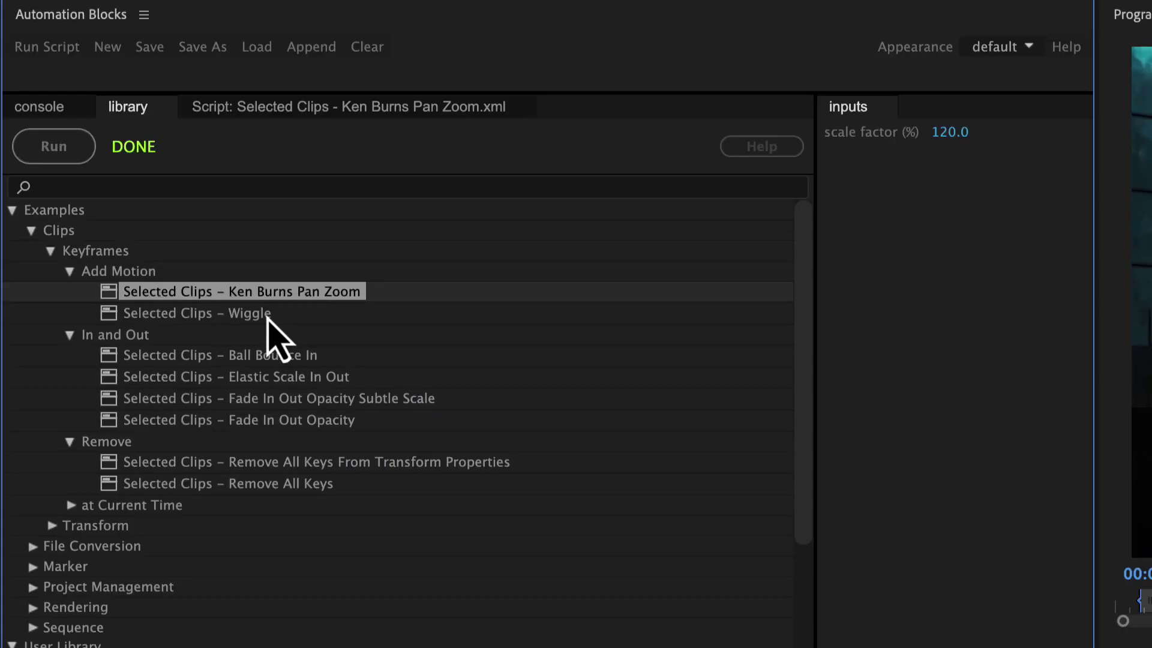
click(264, 314)
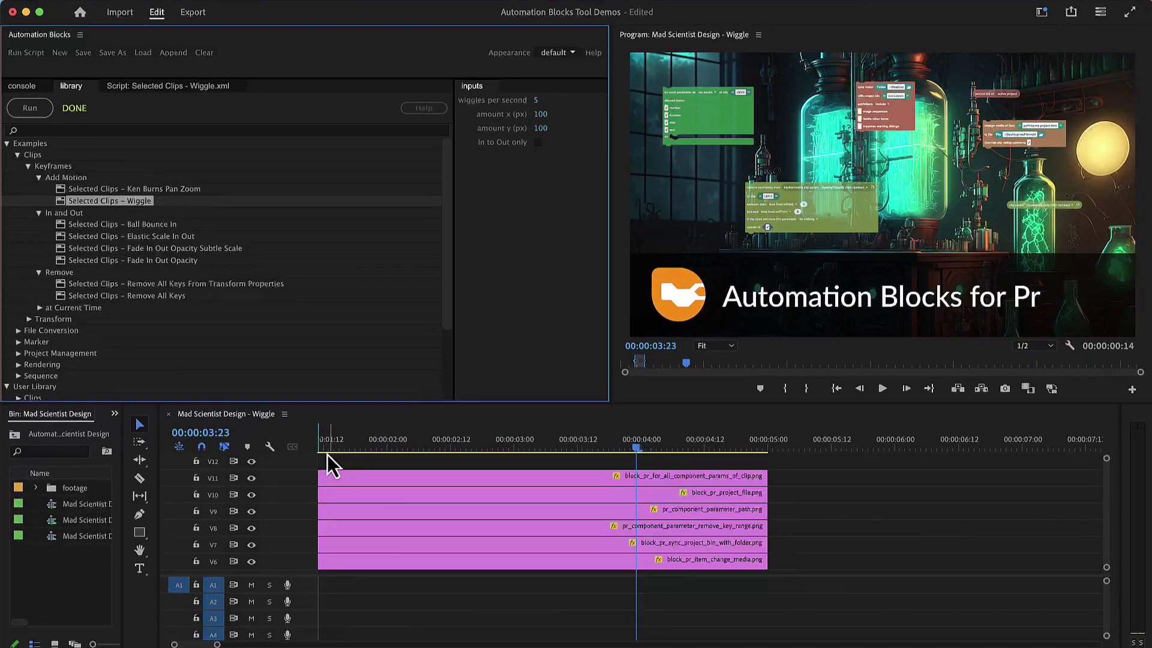
Step: Select the six block clips on V6–V11, run Wiggle at 1 per second, and preview
drag(326, 457, 366, 573)
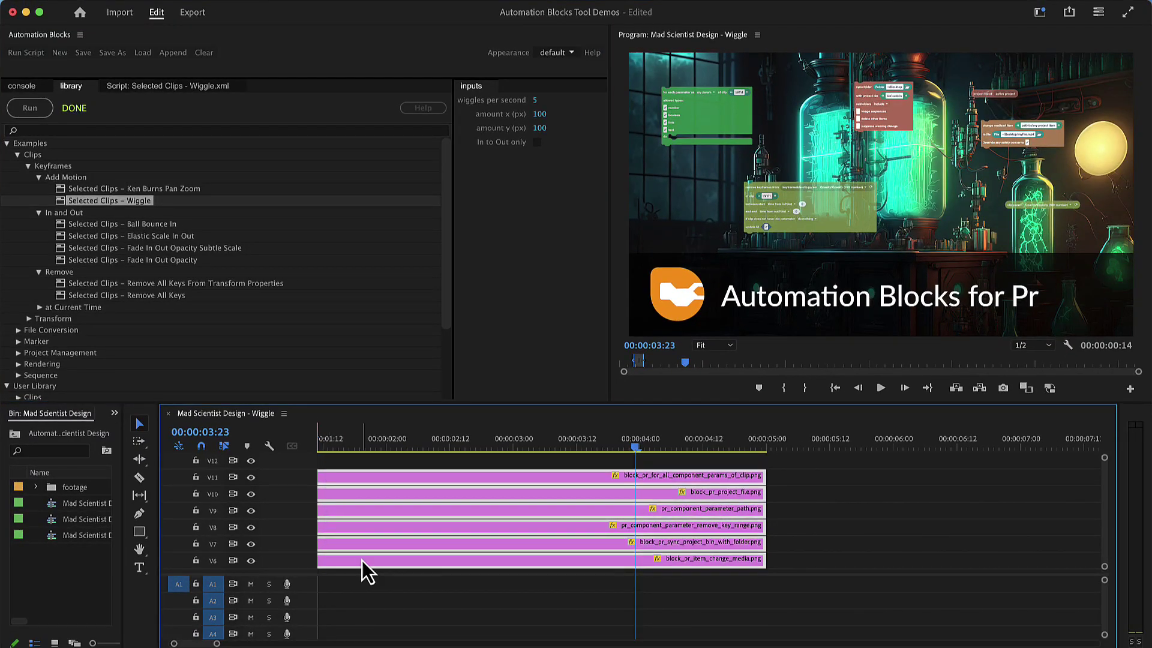
click(534, 100)
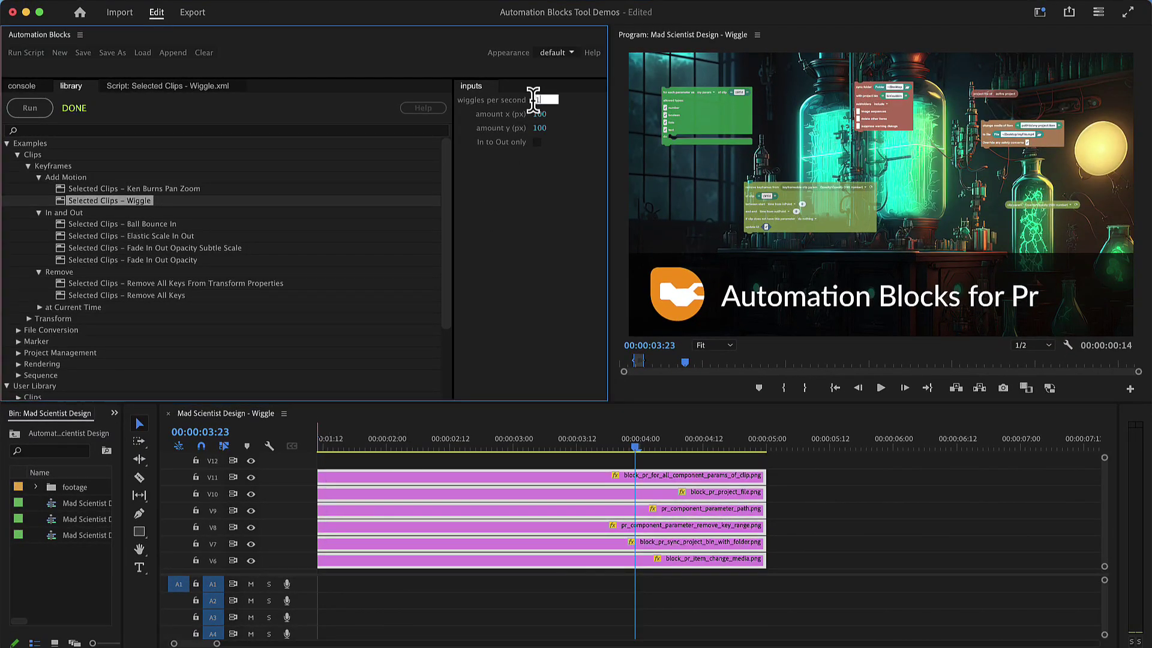
click(547, 128)
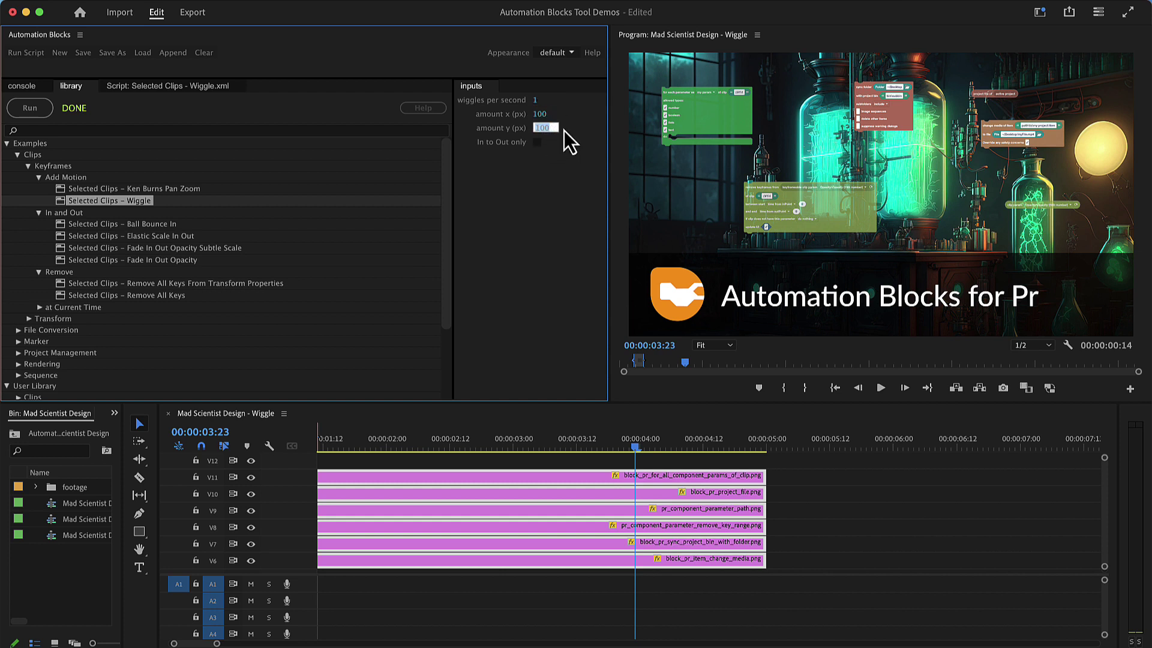
key(Return)
click(33, 108)
click(300, 441)
key(backslash)
key(Home)
key(space)
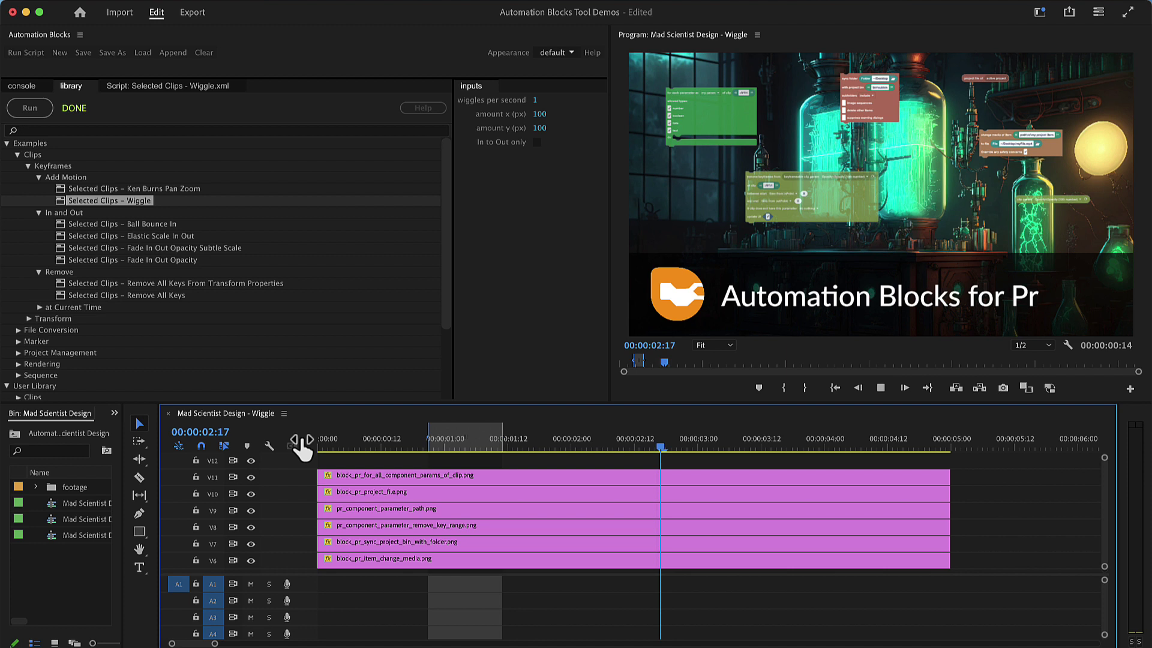
key(space)
key(Home)
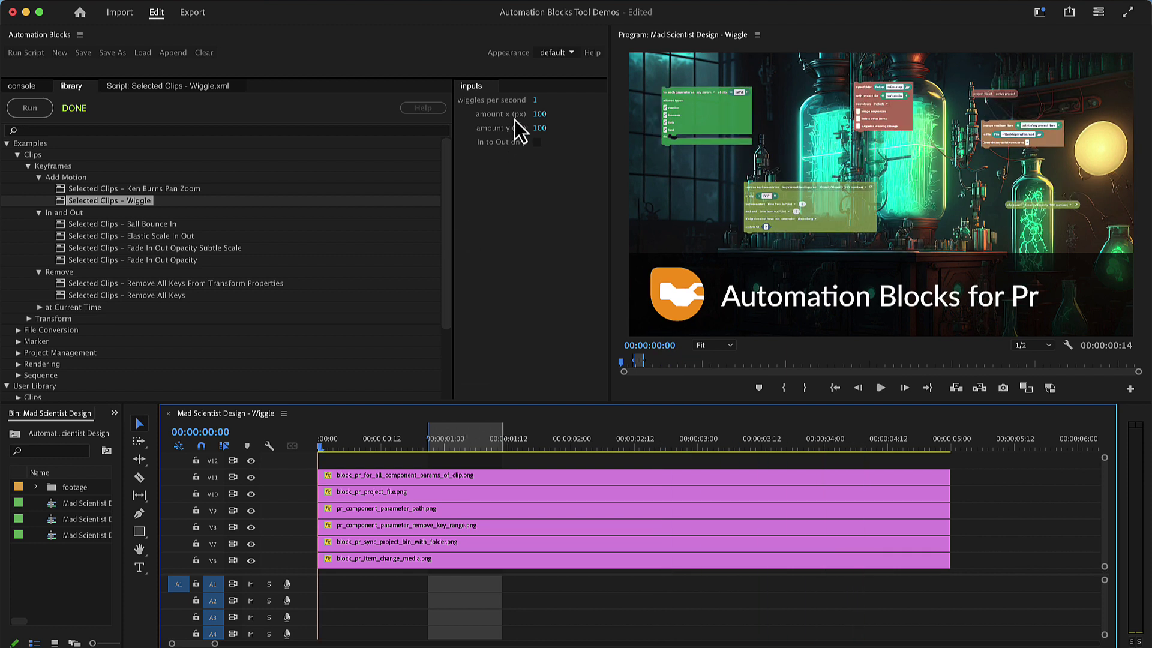
Step: Rerun Wiggle with 10 wiggles per second and amount x/y of 5, then play back
click(533, 100)
text(10)
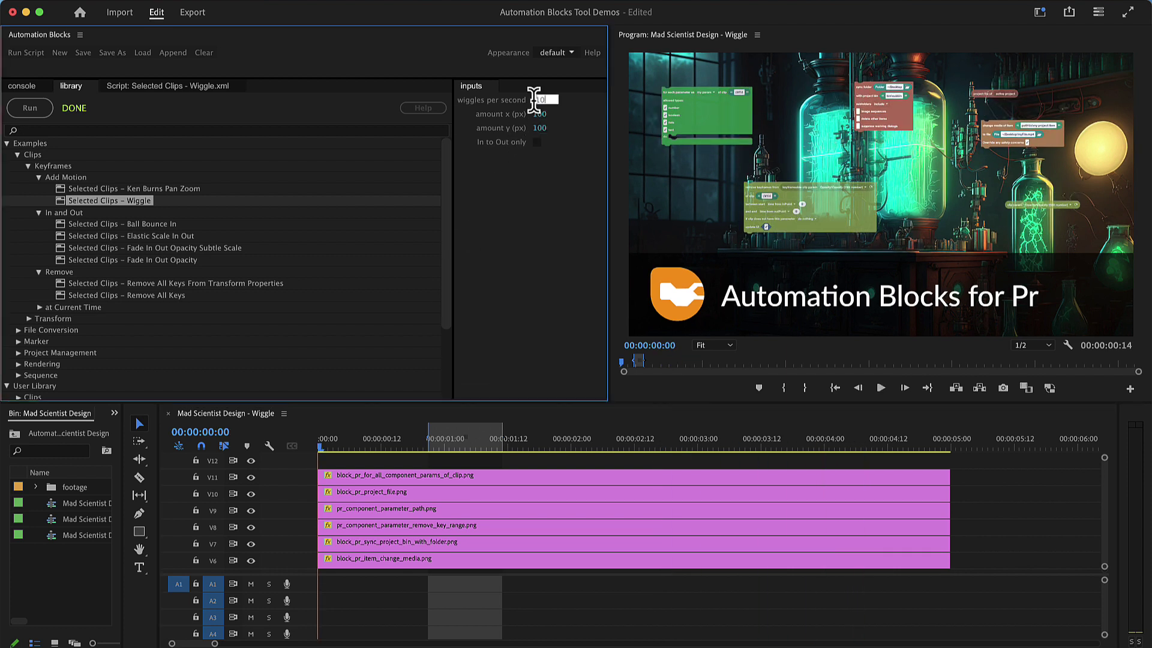
click(538, 115)
text(5)
key(Tab)
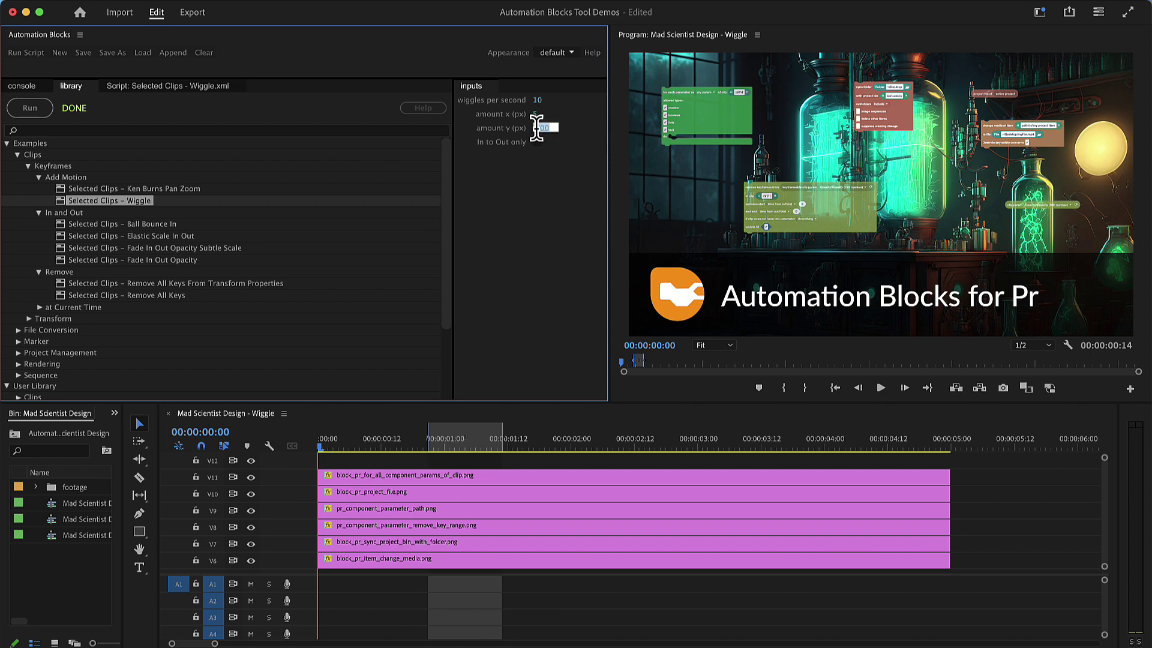
text(5)
key(Return)
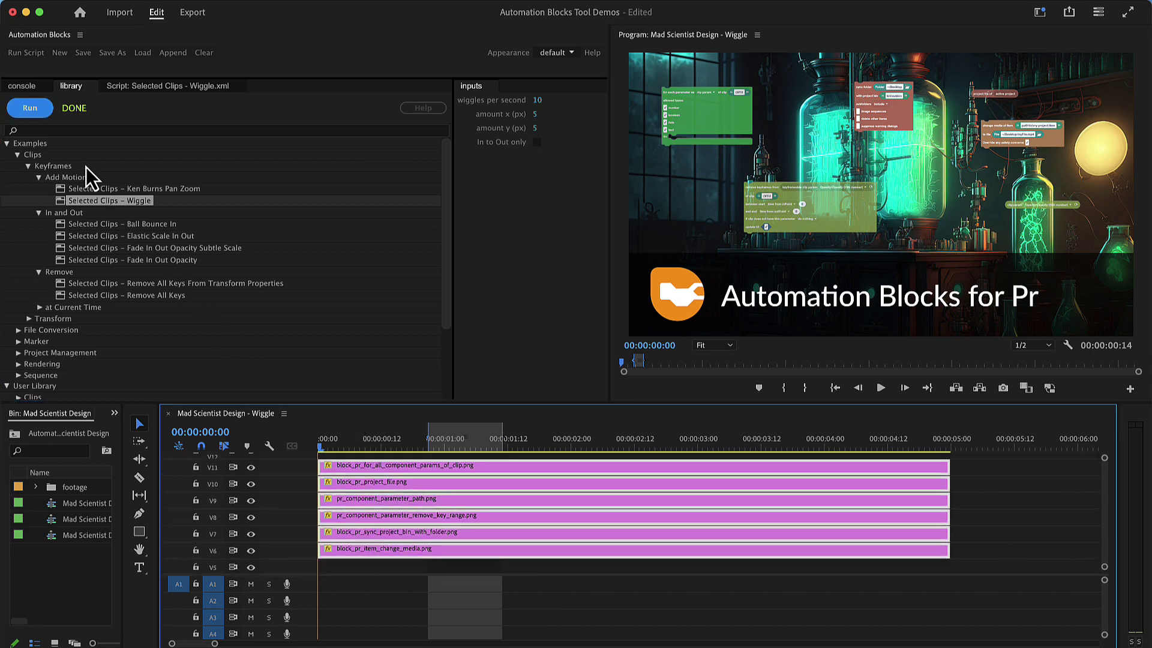
click(40, 110)
key(space)
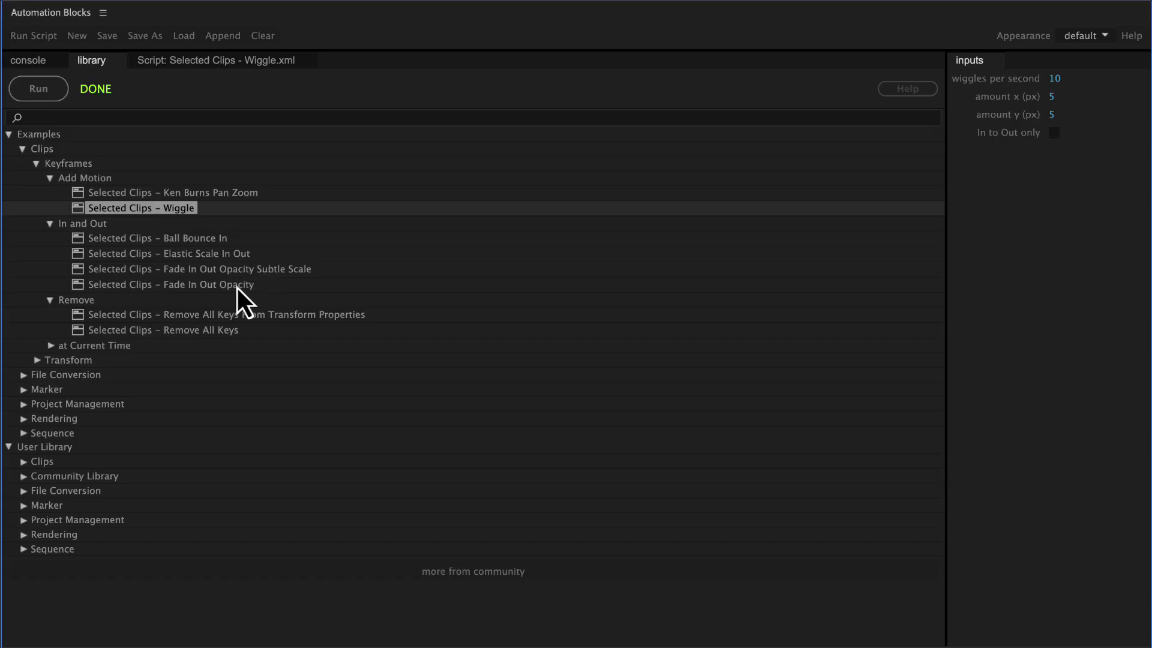
Step: Open the Fade In Out Opacity script's block code and highlight its input default values
click(237, 288)
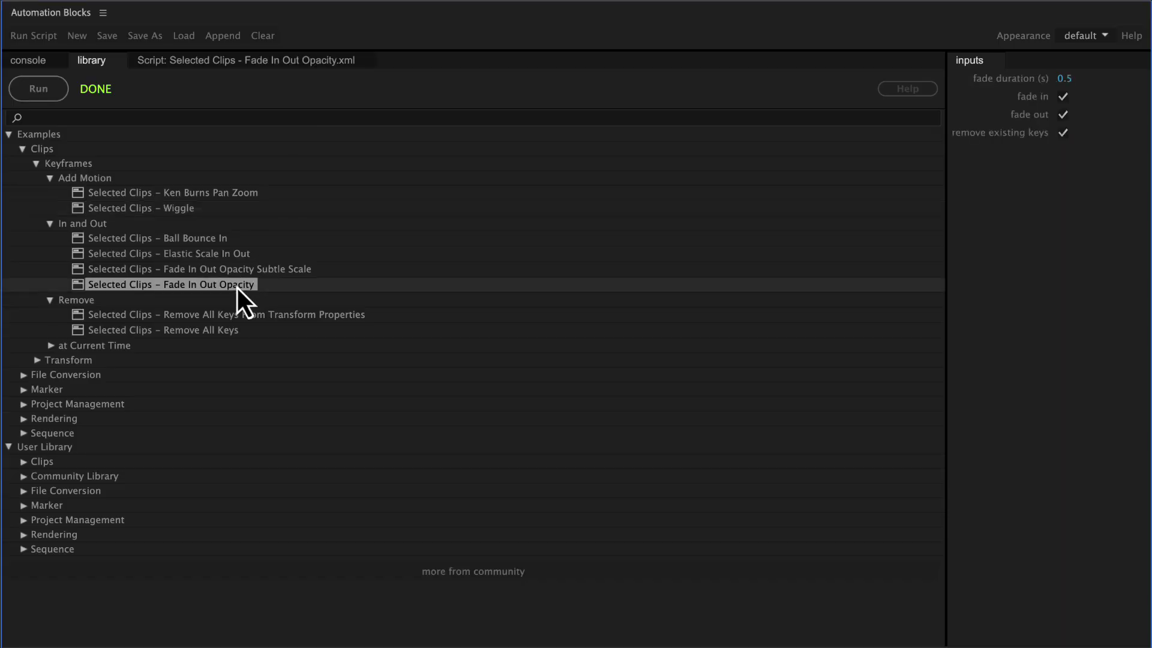
click(267, 64)
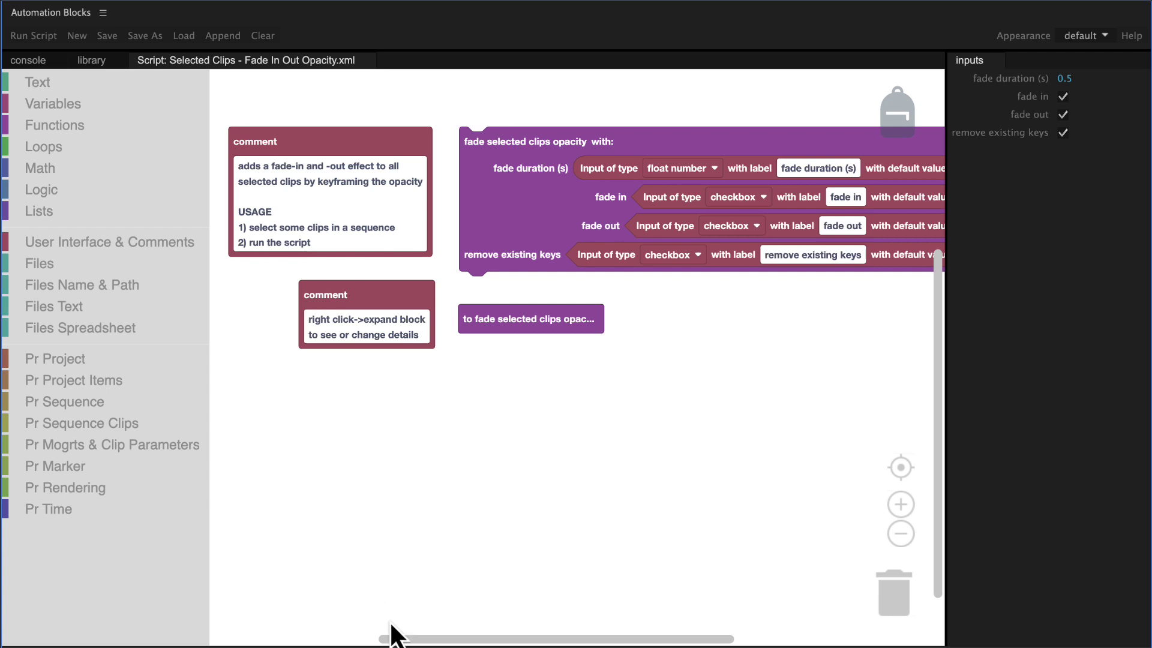
drag(390, 638, 426, 638)
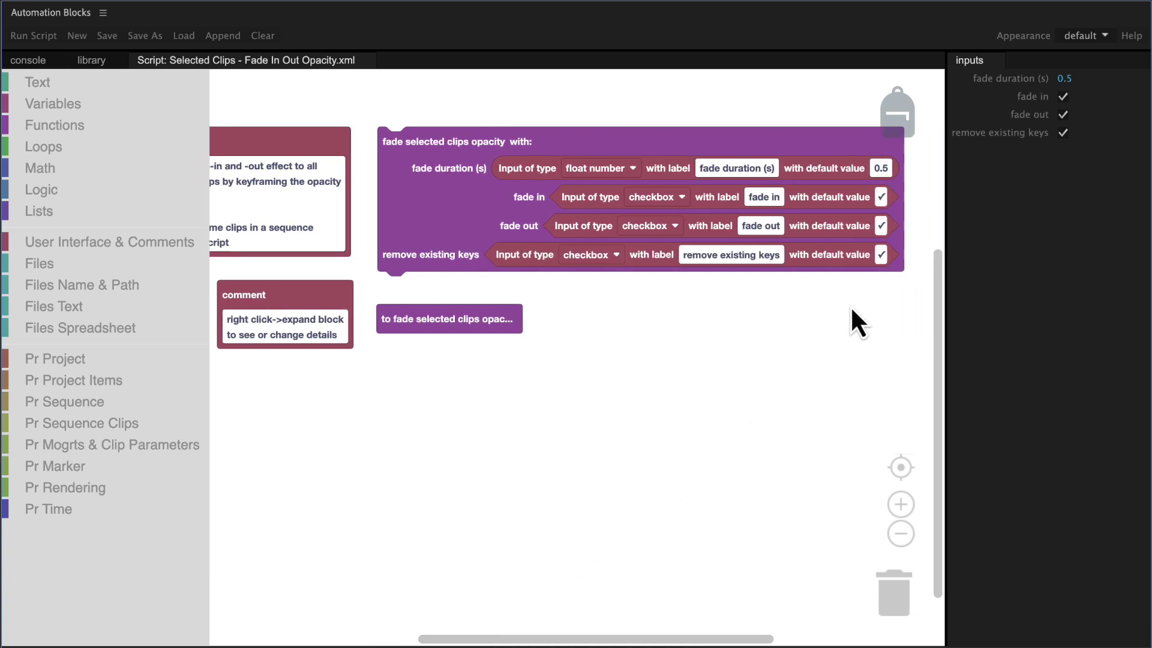
mouse_move(894, 270)
mouse_down()
mouse_move(909, 158)
mouse_move(884, 162)
mouse_move(862, 195)
mouse_move(868, 267)
mouse_up()
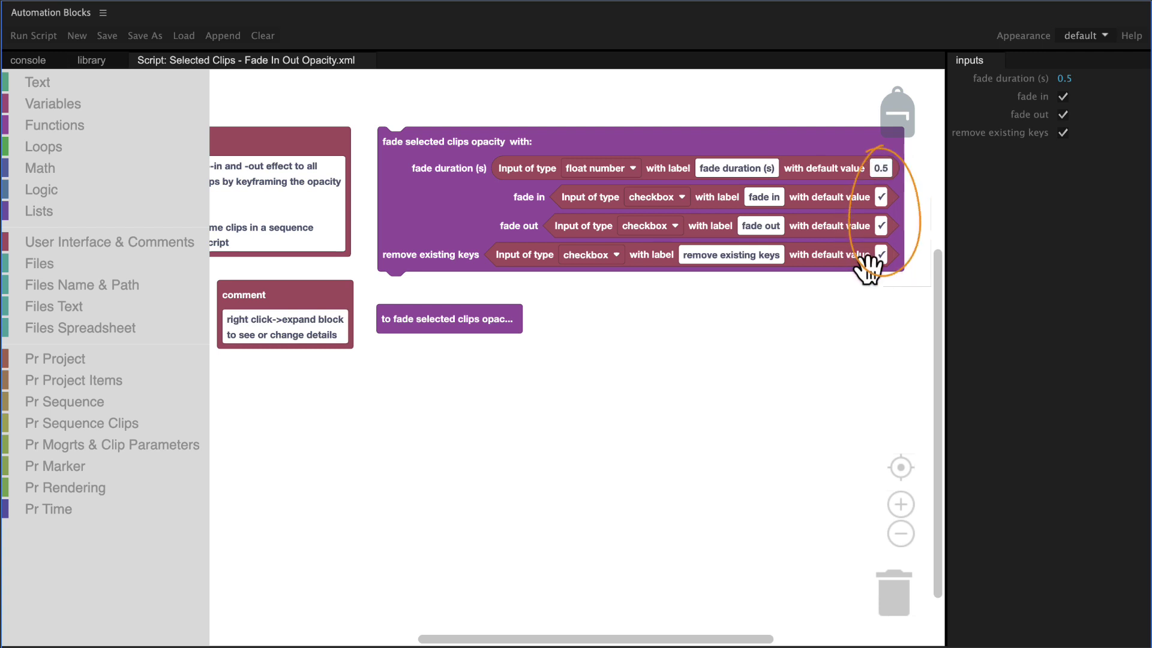
Step: Change the fade duration default from 0.5 to 1.5
click(879, 166)
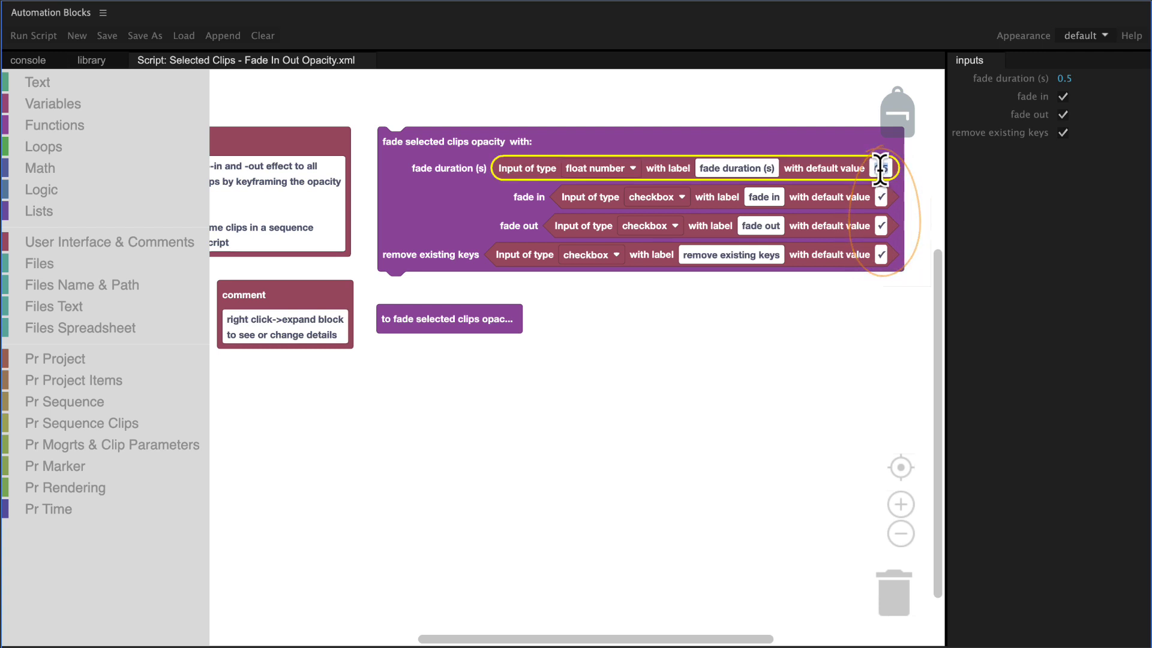
key(BackSpace)
text(1)
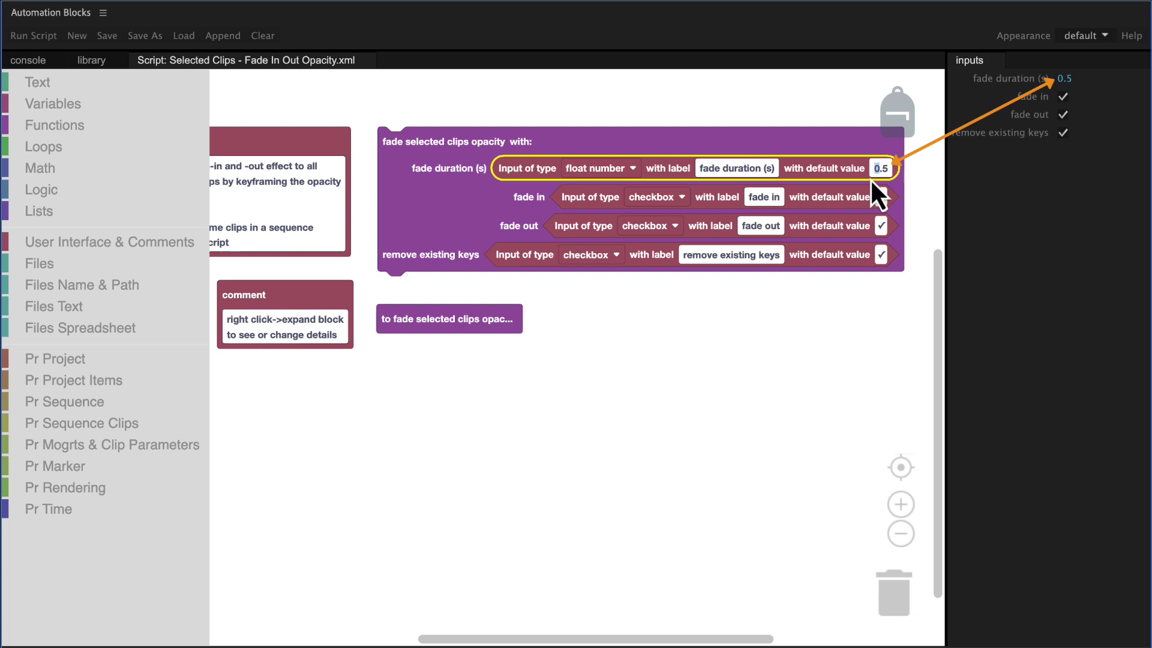
click(912, 192)
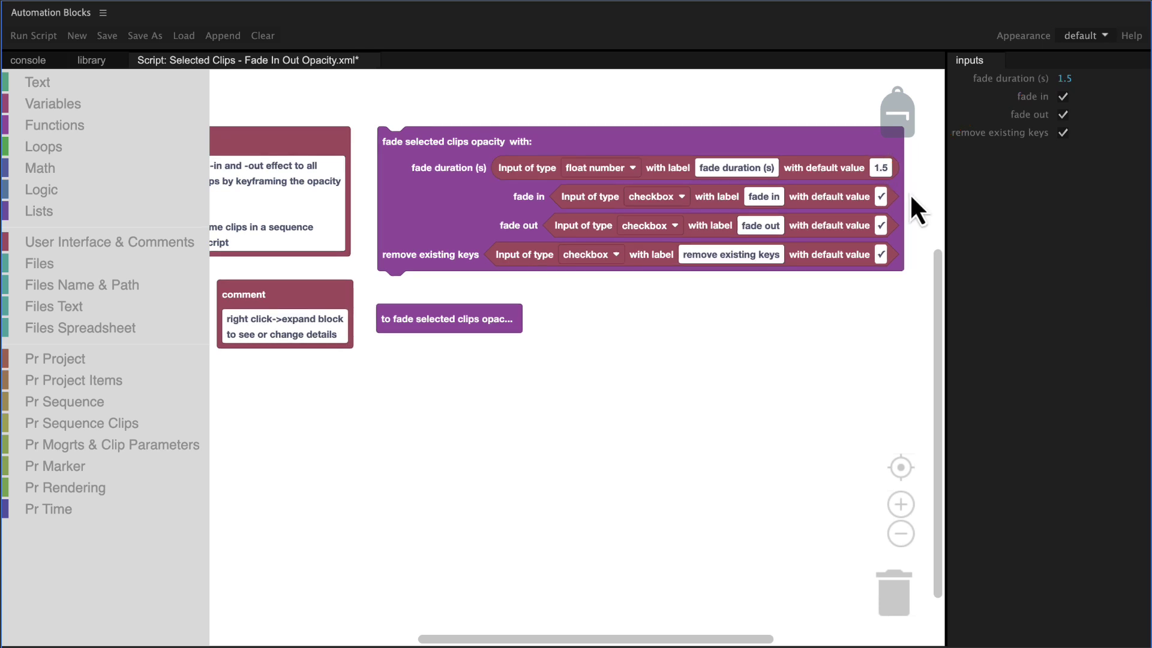
Step: Expand the collapsed 'to fade selected clips opacity' block and scroll through its code
right_click(481, 319)
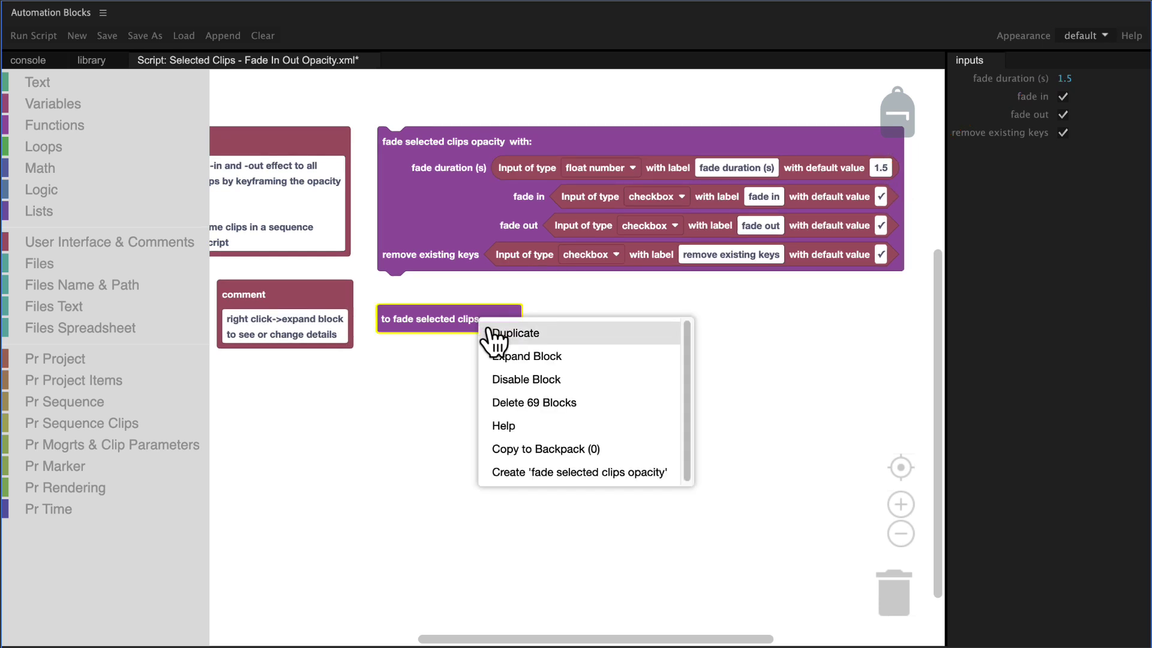
click(504, 356)
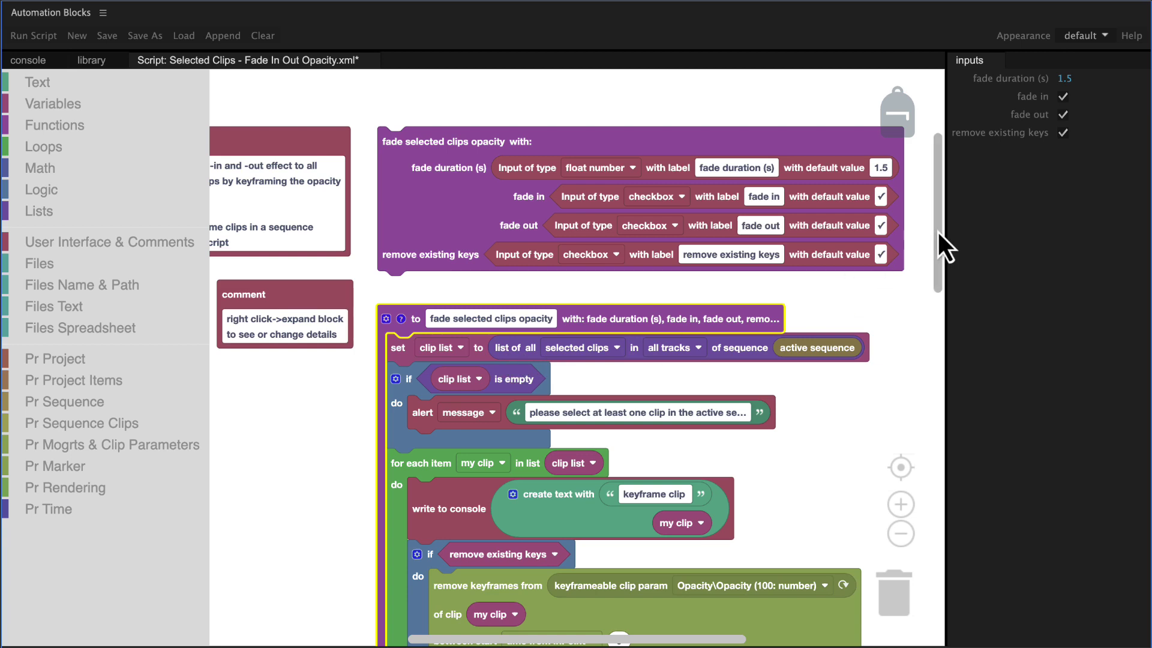
drag(938, 232, 938, 289)
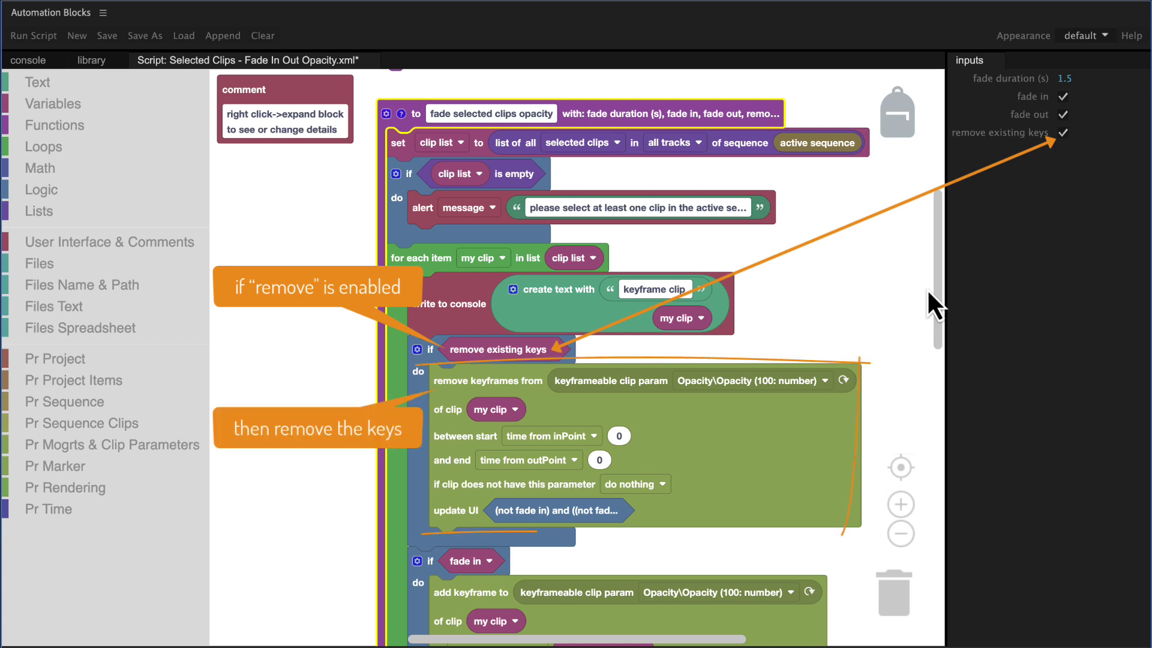
drag(940, 272, 937, 372)
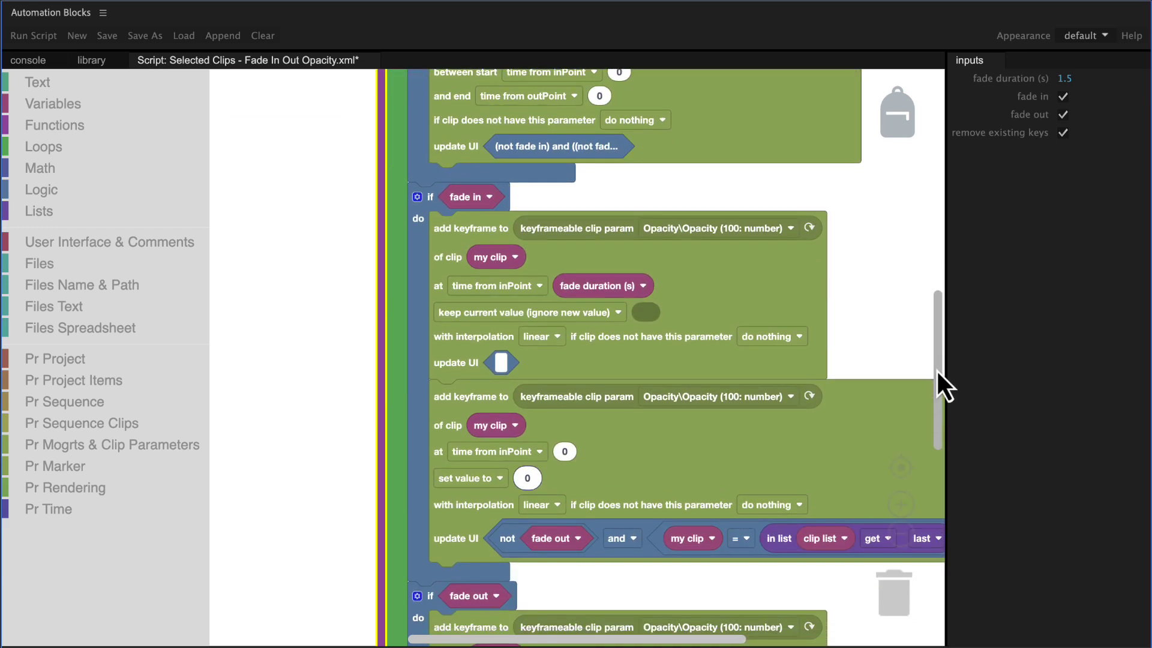
Step: Narrow the inputs panel so the script canvas is wider
drag(1067, 370, 1062, 353)
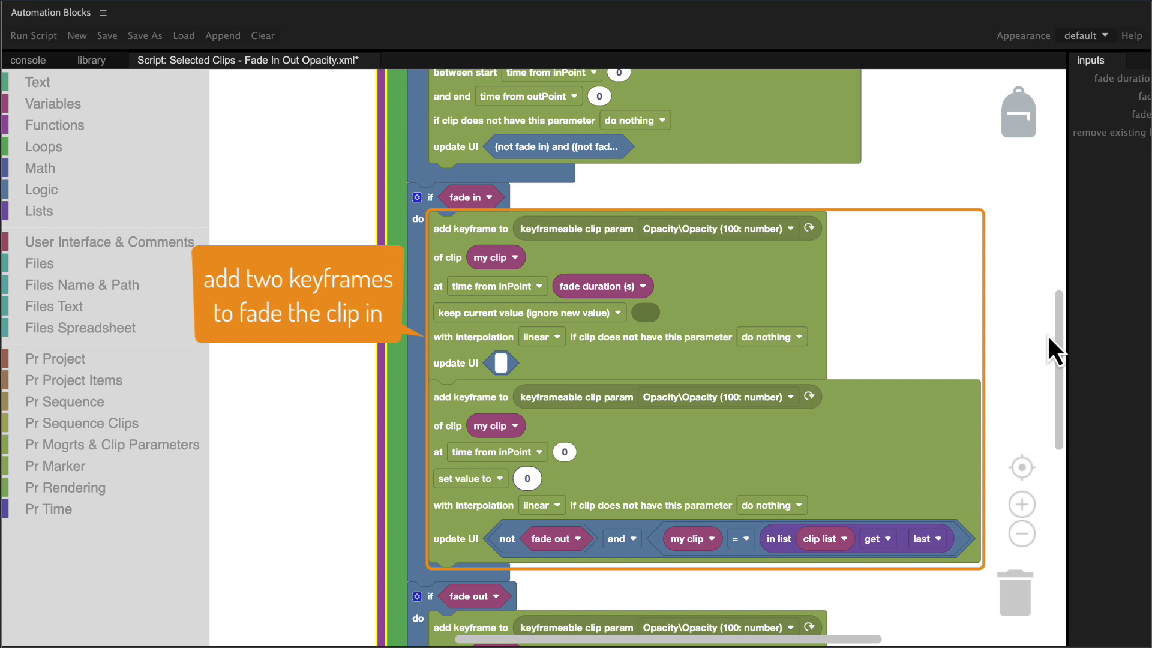
drag(1059, 334, 1044, 464)
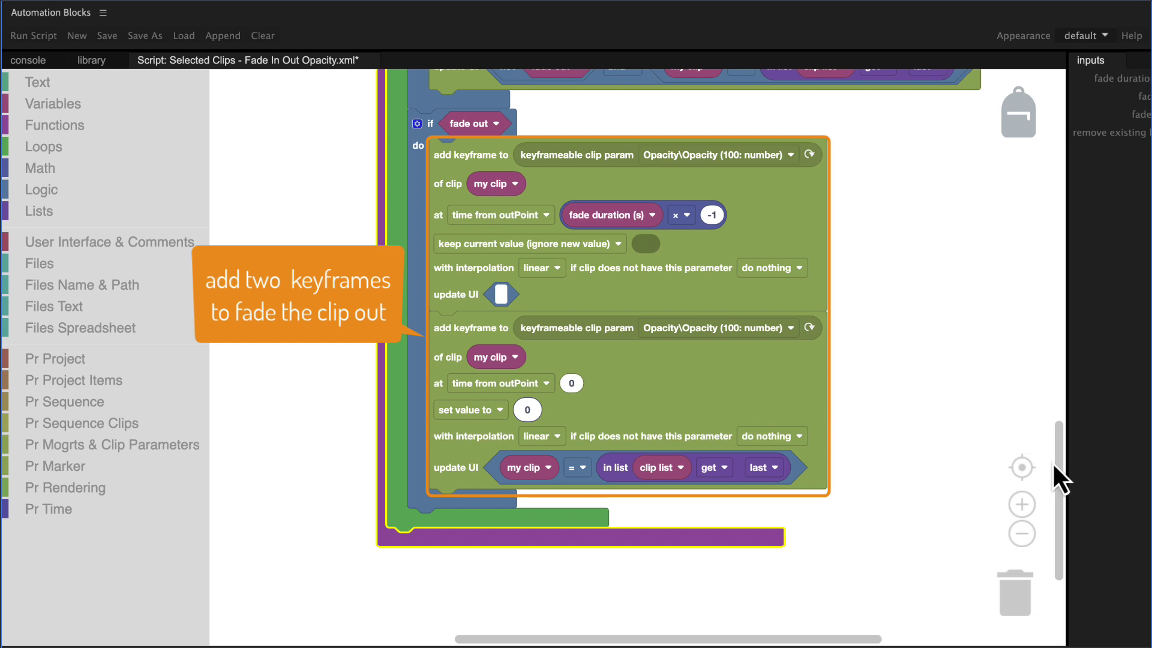
drag(1052, 462, 1062, 350)
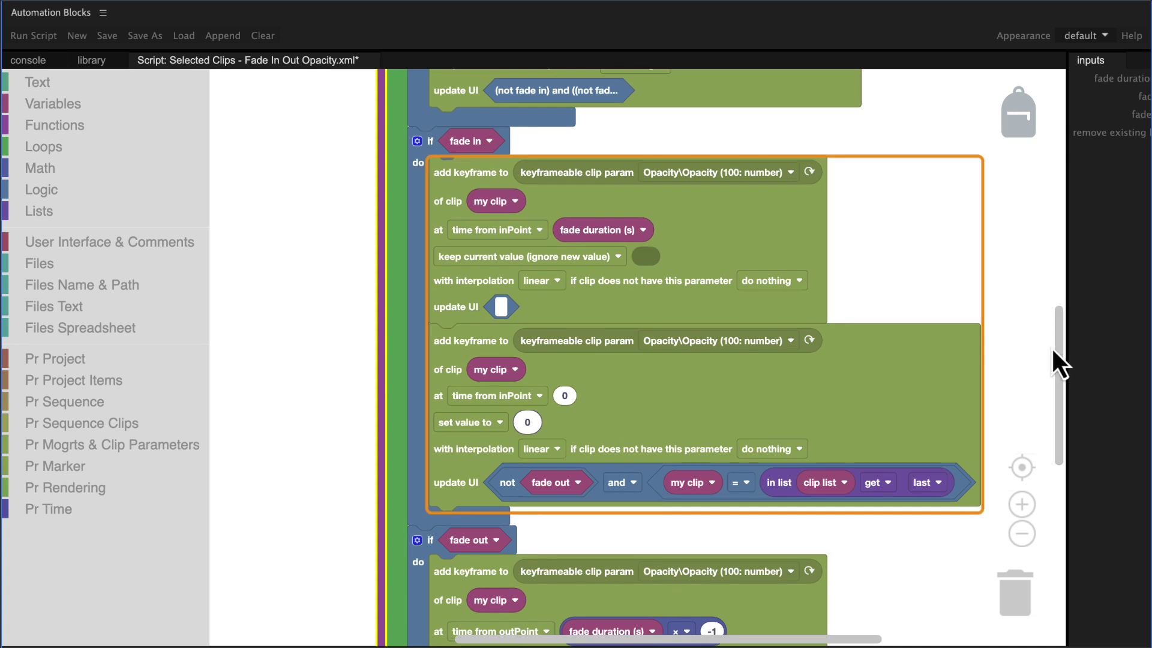
drag(1066, 343, 1012, 343)
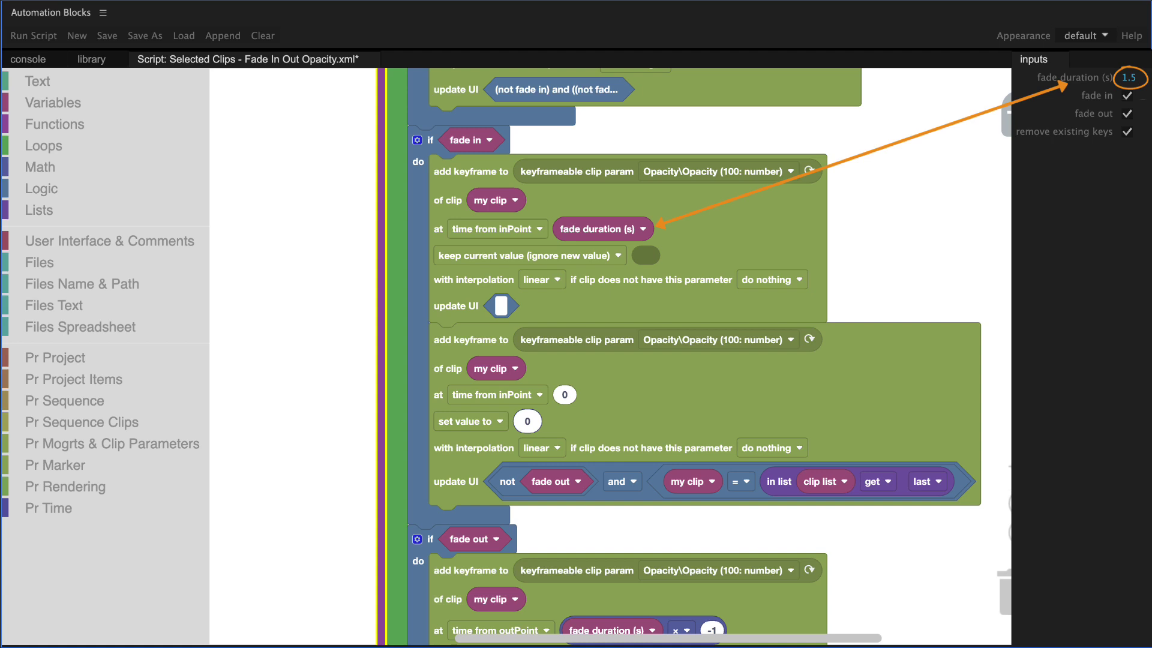
drag(1011, 343, 1045, 347)
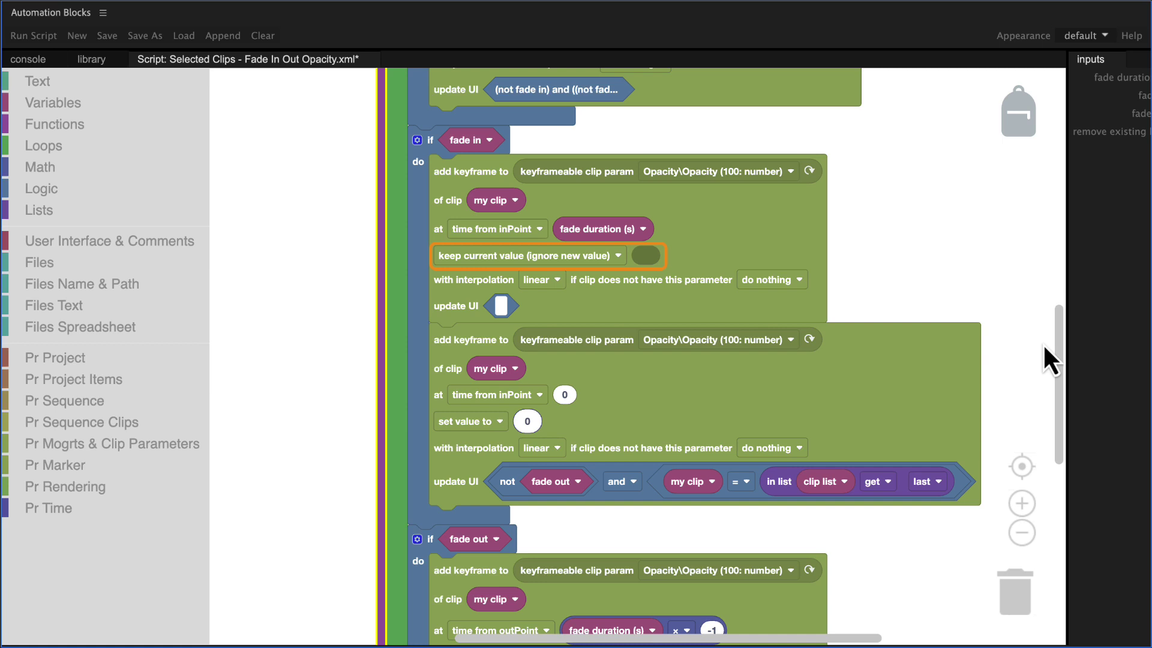
click(1042, 343)
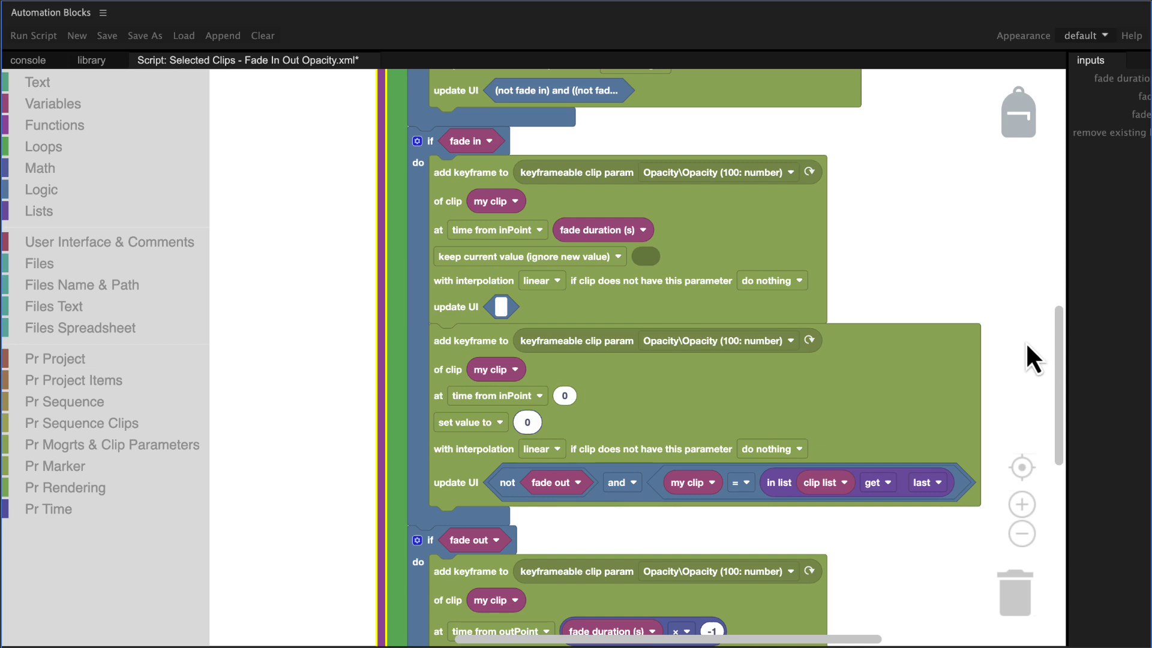
Step: Duplicate the first fade-in keyframe block below the second and target Motion\Scale
right_click(709, 249)
click(728, 261)
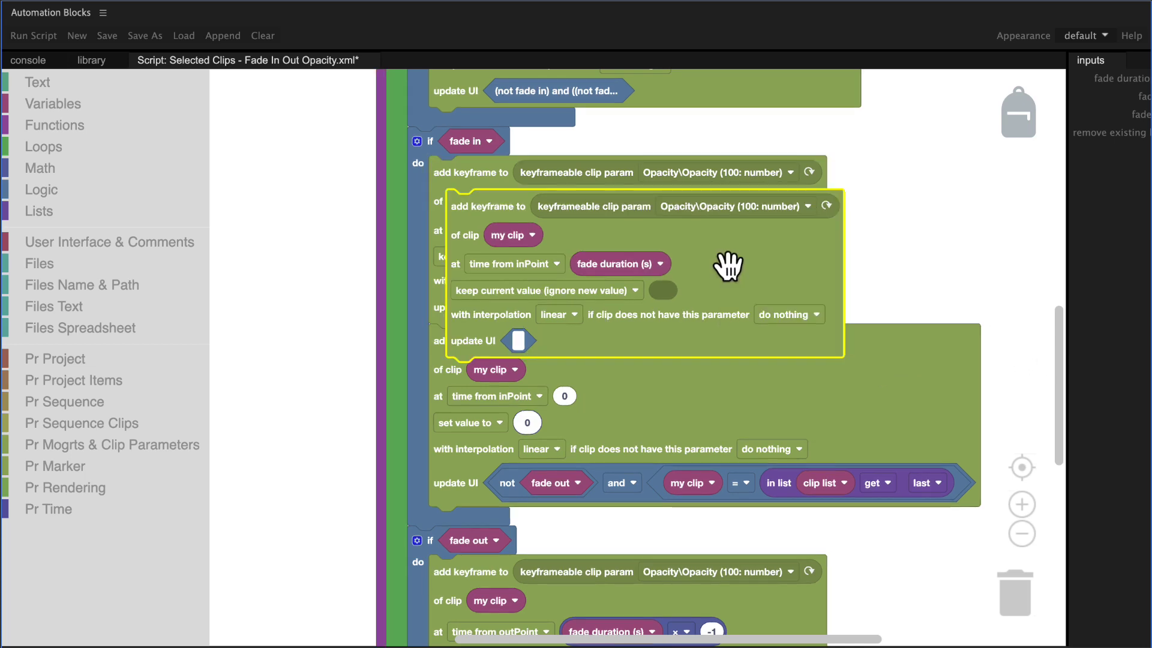
drag(728, 264, 717, 581)
scroll(750, 492, down, 3)
click(779, 384)
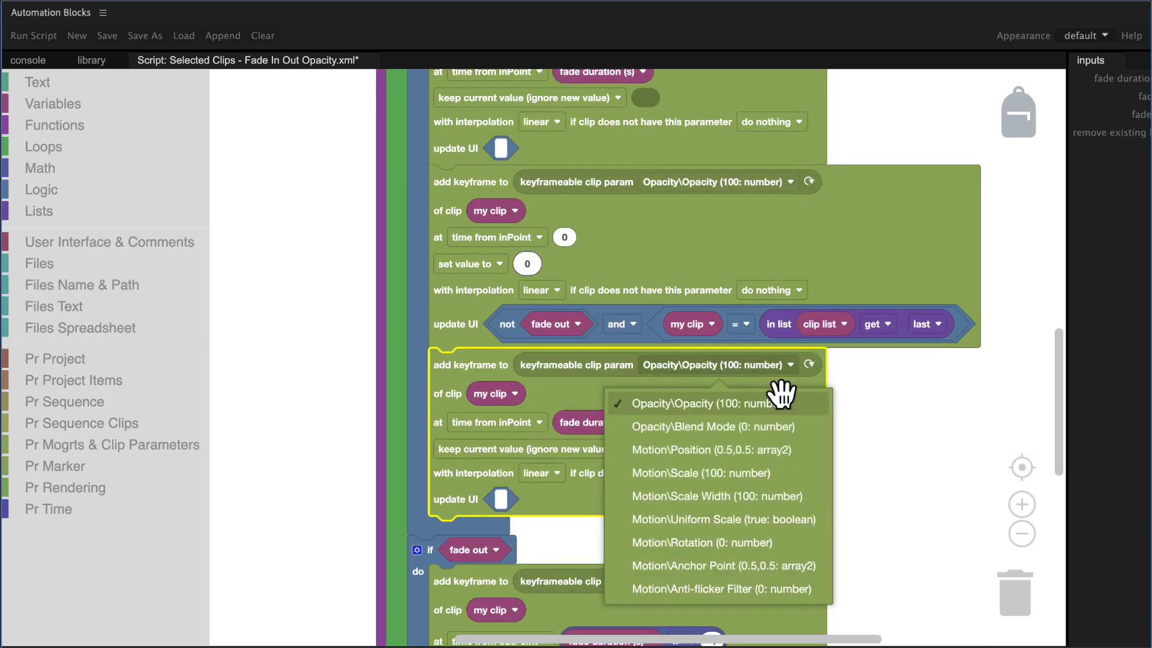
click(731, 473)
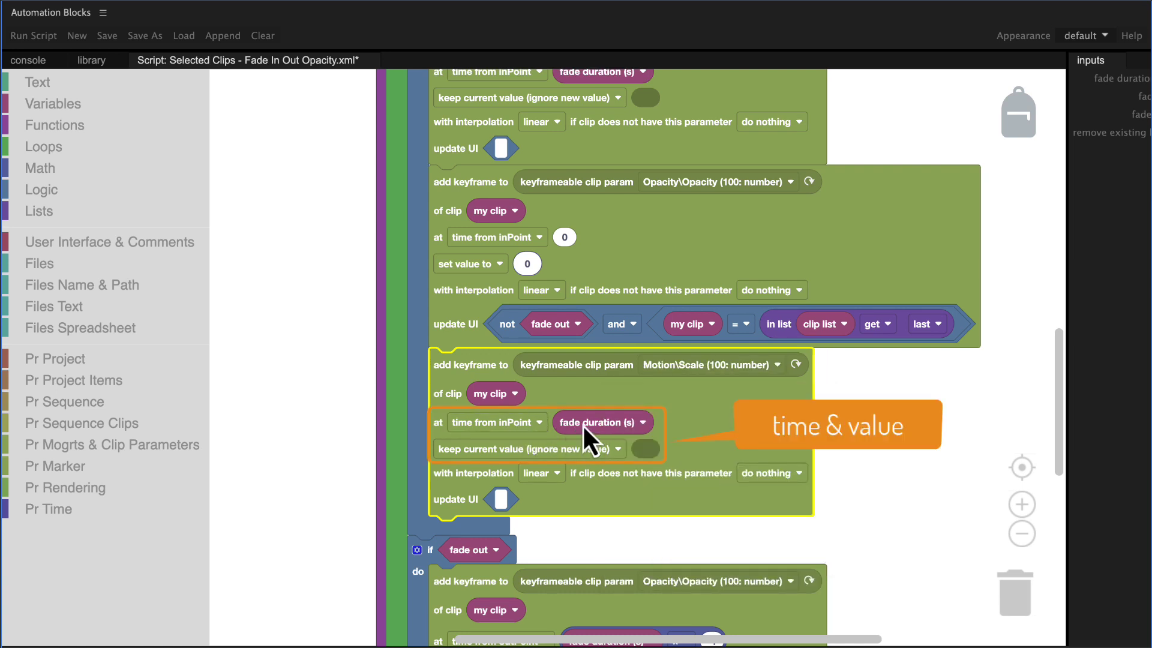
Step: Switch the new keyframe to 'set value to' with a number block of 50
click(578, 451)
click(549, 486)
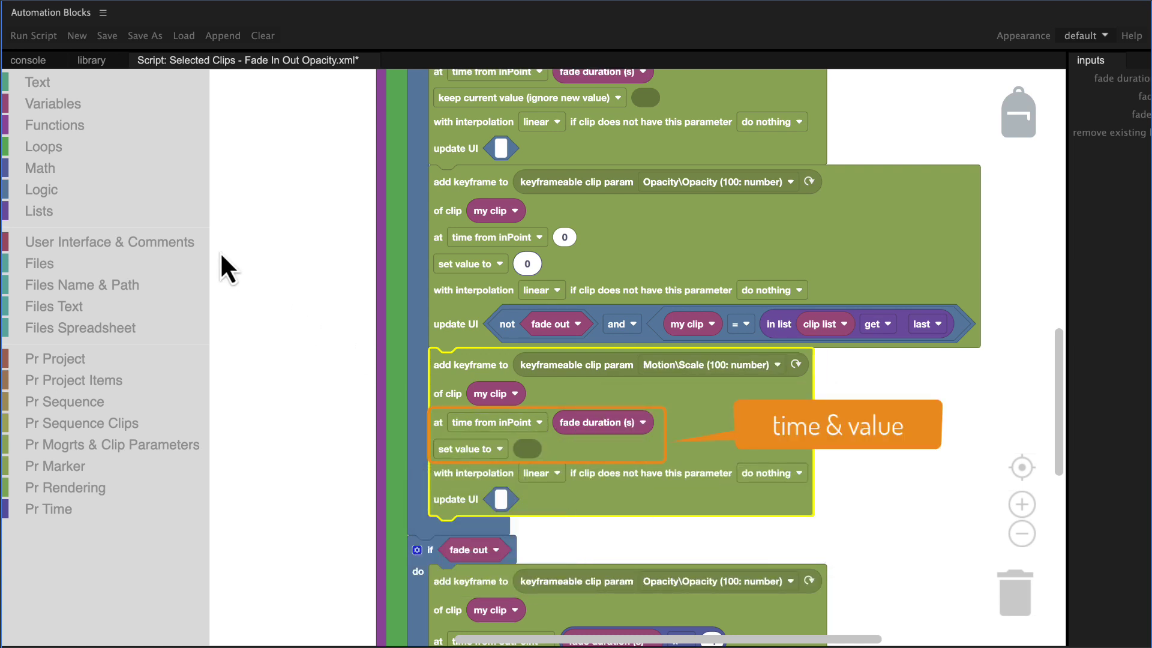
click(159, 169)
drag(227, 86, 527, 448)
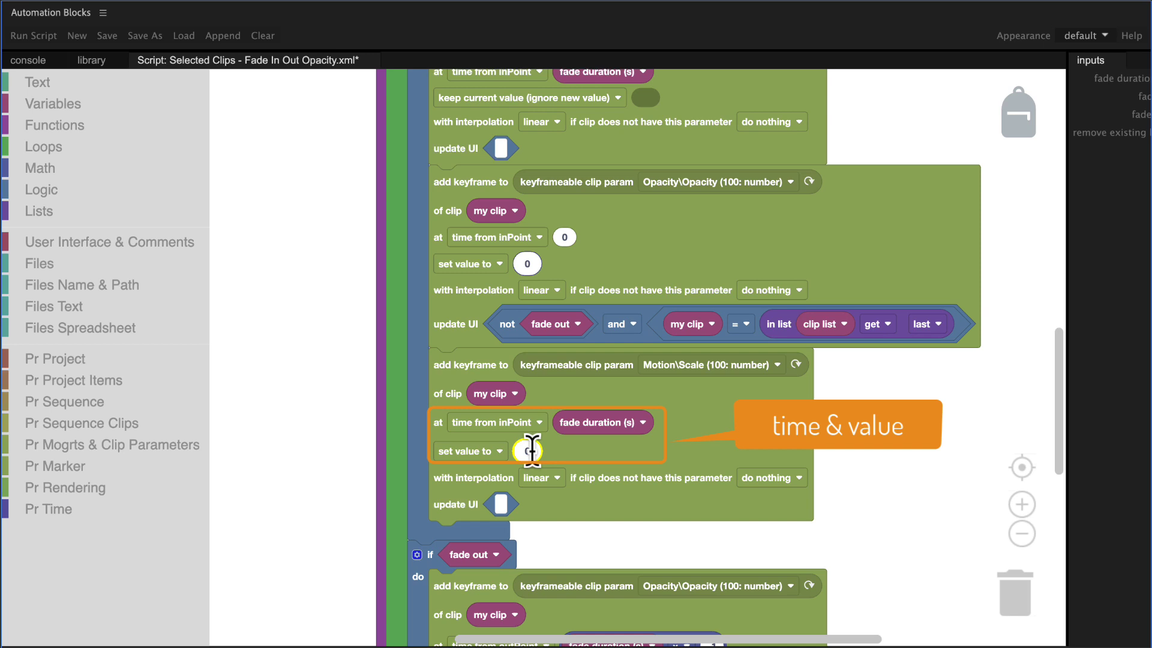
click(527, 449)
text(50)
click(583, 466)
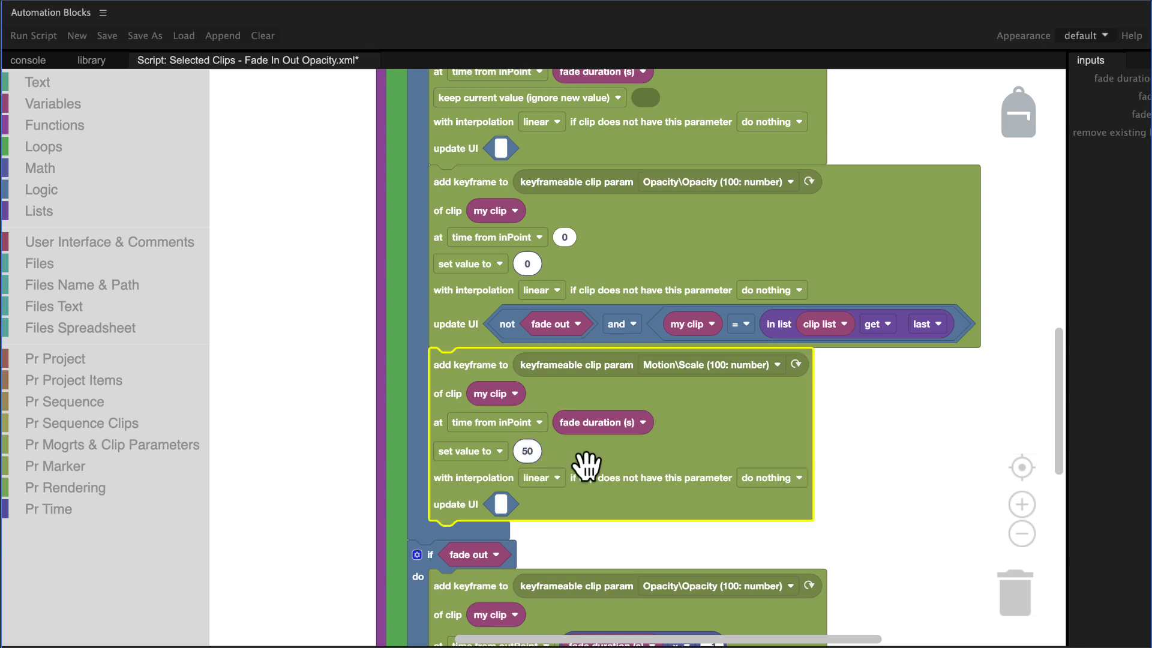
right_click(586, 464)
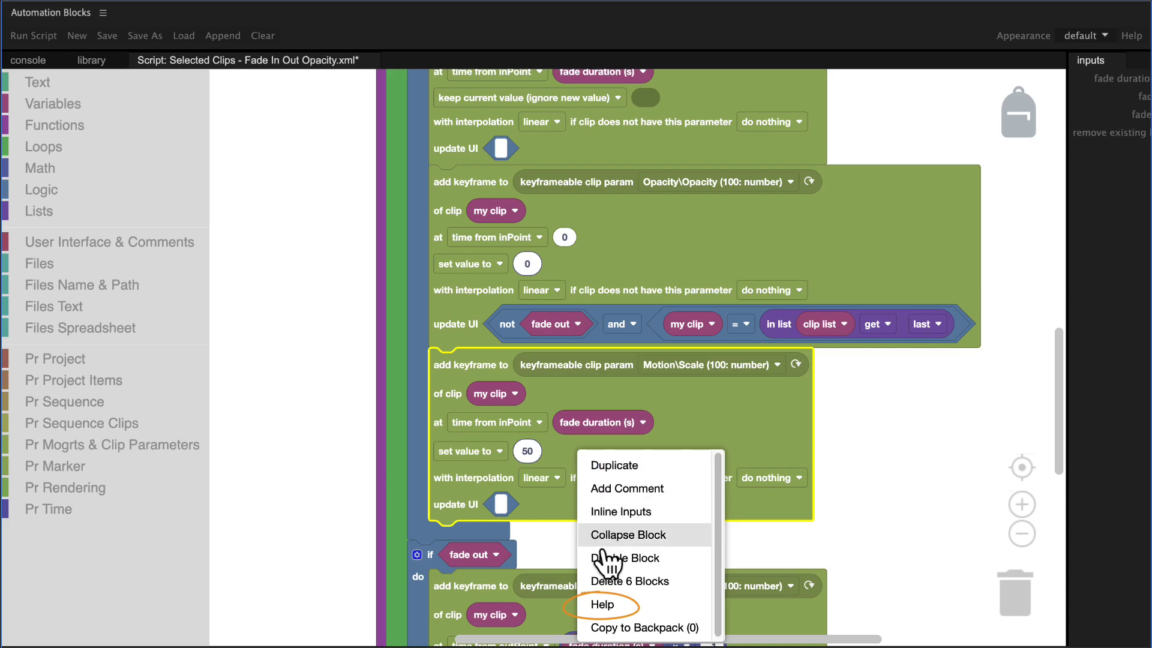
Step: Open the Help page for the Set Clip Parameter Value At Time block
click(600, 605)
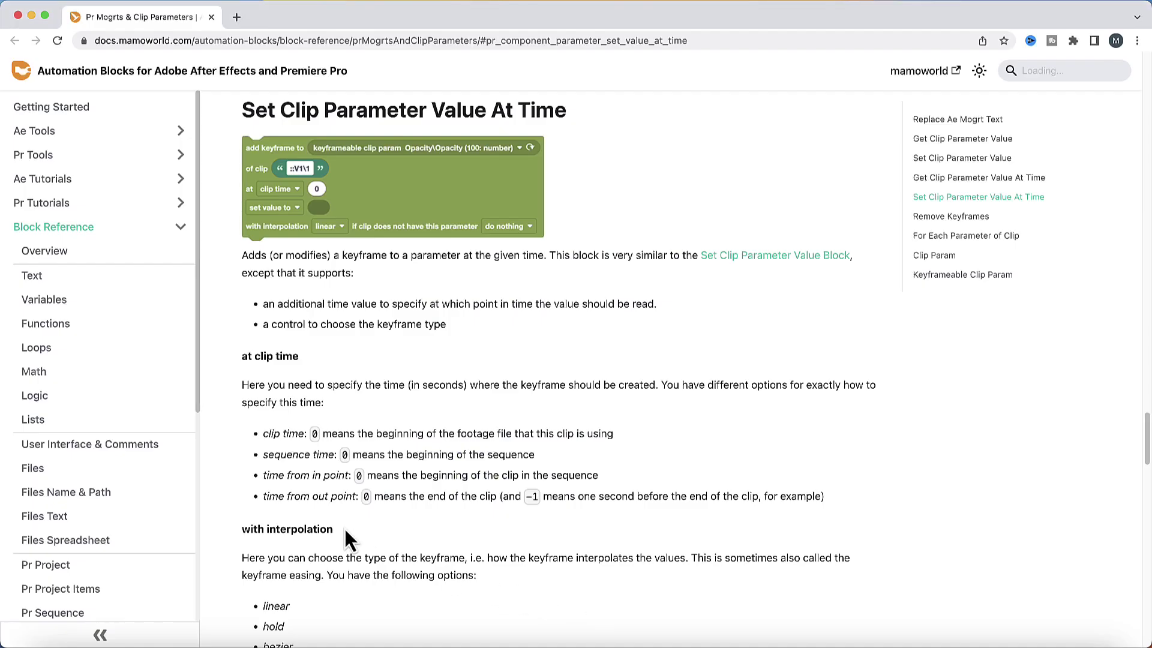